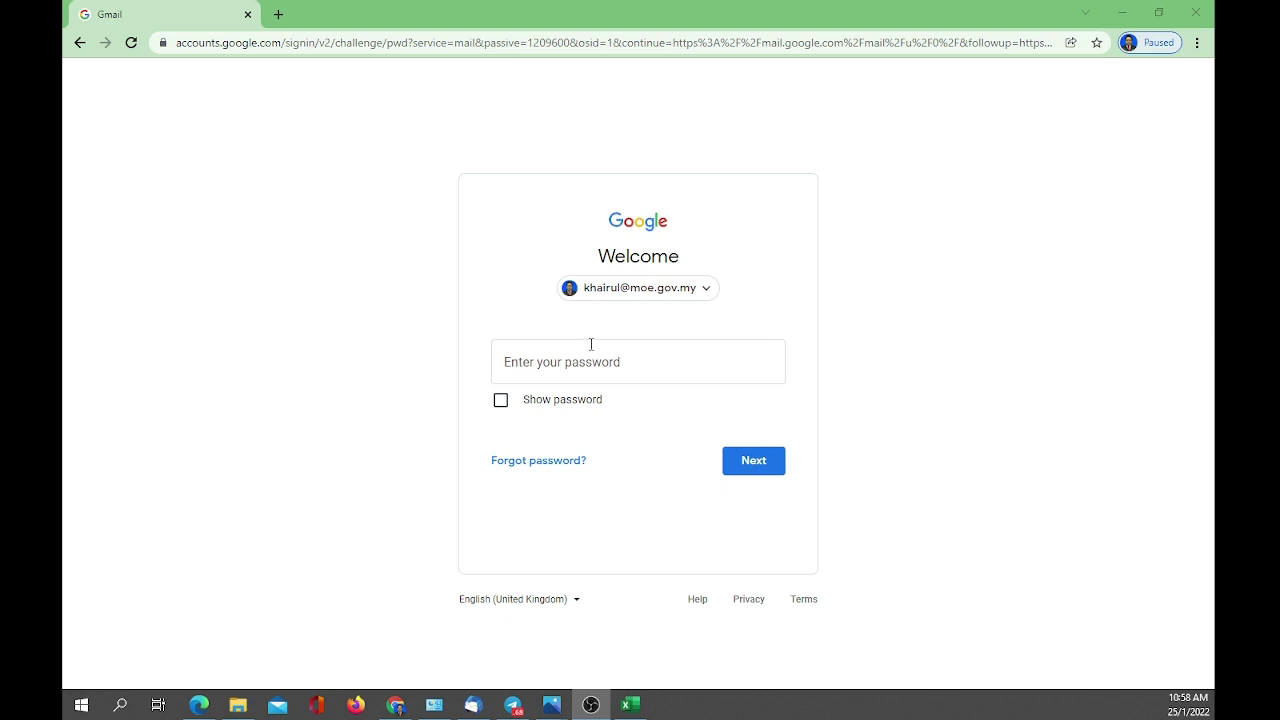
- Sign in to the Gmail account by entering the account password
{"action": "left_click", "coordinate": [562, 361]}
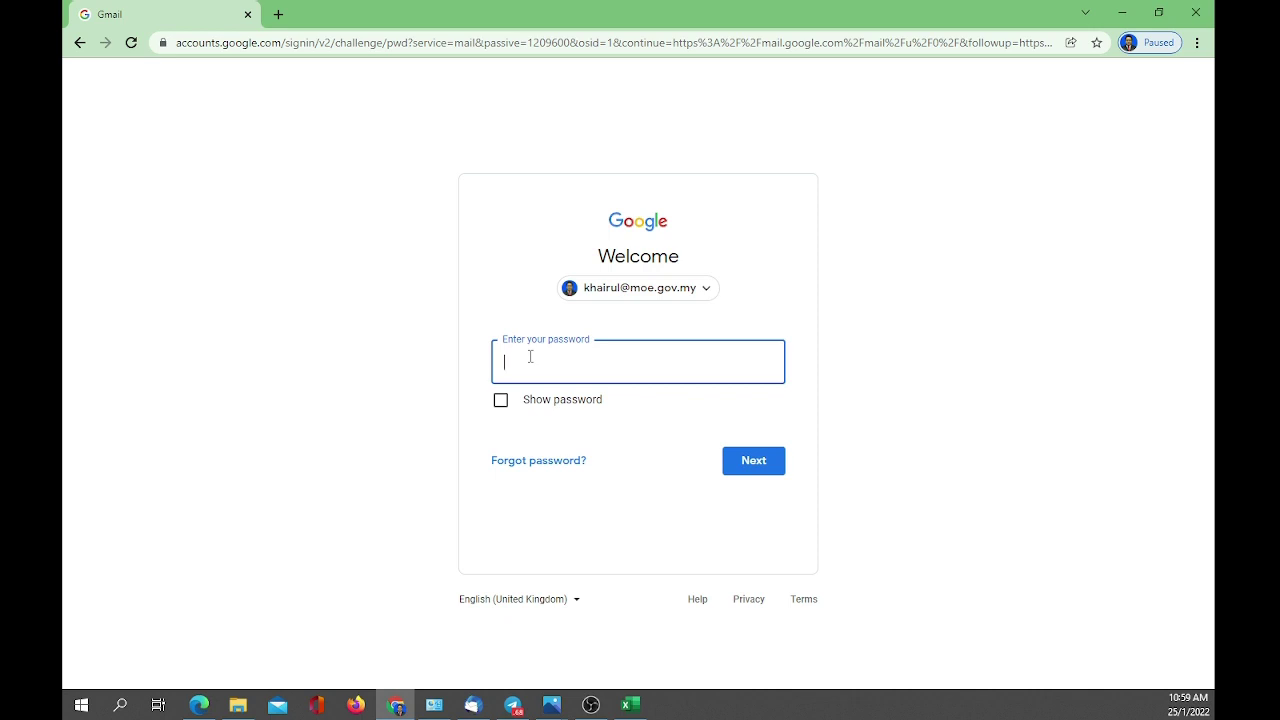
{"action": "type", "text": "••••••••••••"}
{"action": "left_click", "coordinate": [761, 460]}
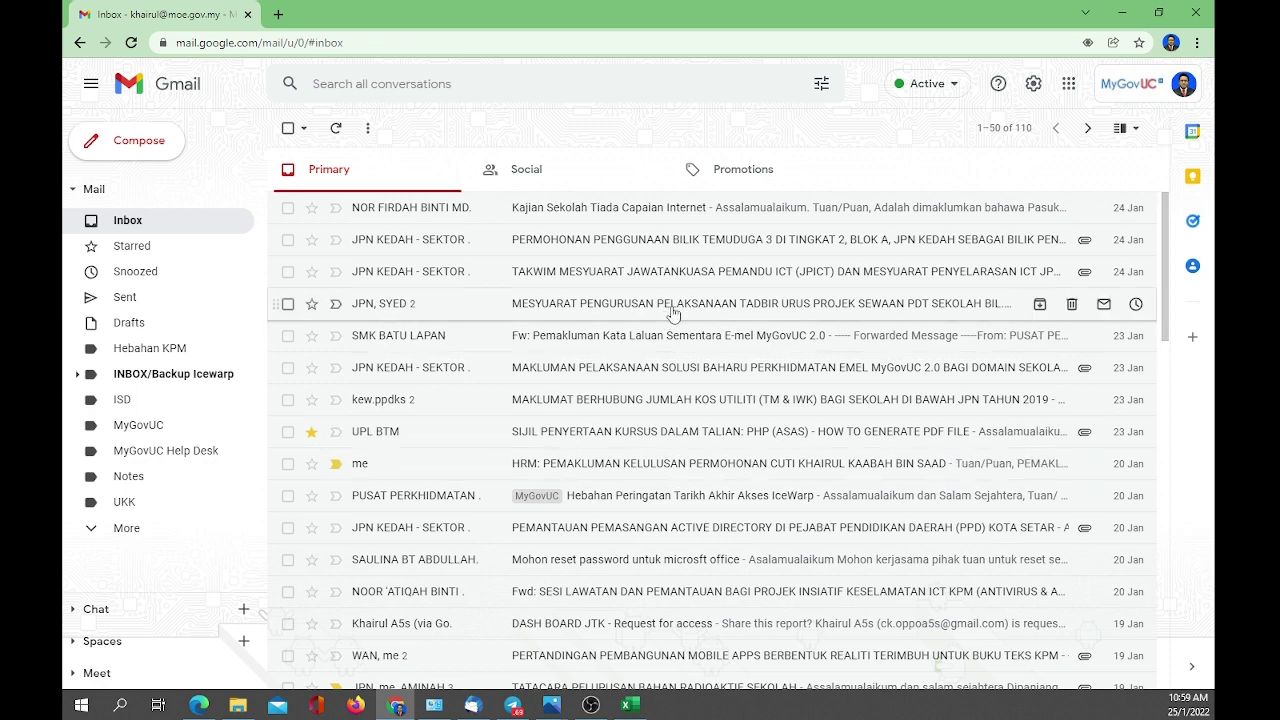
- Switch to Thunderbird and show the overview of the IMAP mail account in the folder list
{"action": "left_click", "coordinate": [1124, 14]}
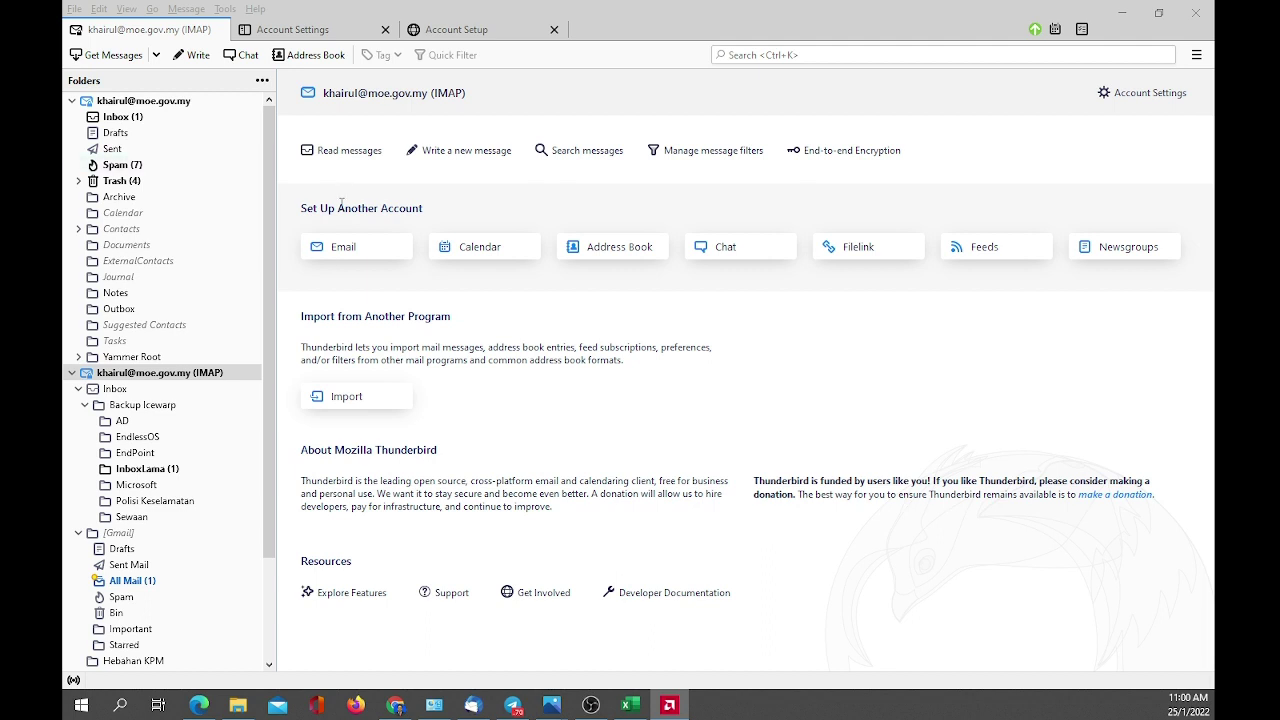
{"action": "scroll", "coordinate": [145, 420], "scroll_direction": "down", "scroll_amount": 2}
{"action": "scroll", "coordinate": [145, 420], "scroll_direction": "up", "scroll_amount": 2}
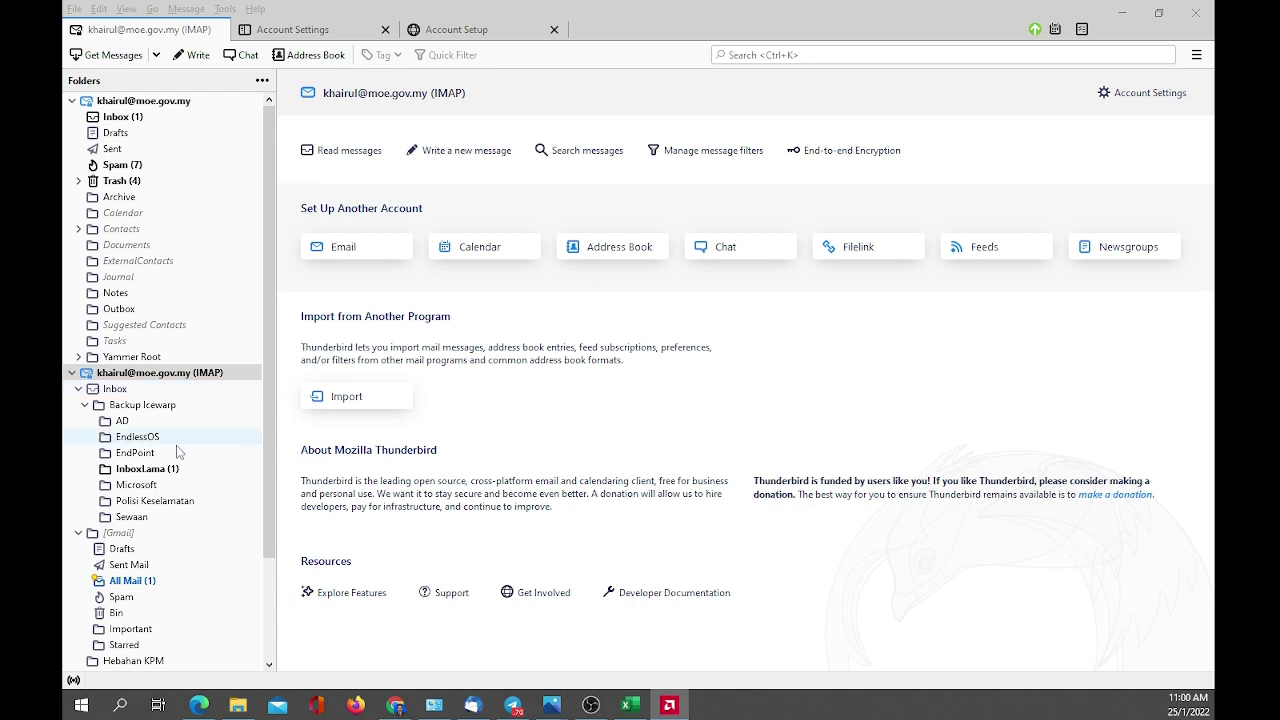
{"action": "left_click", "coordinate": [158, 374]}
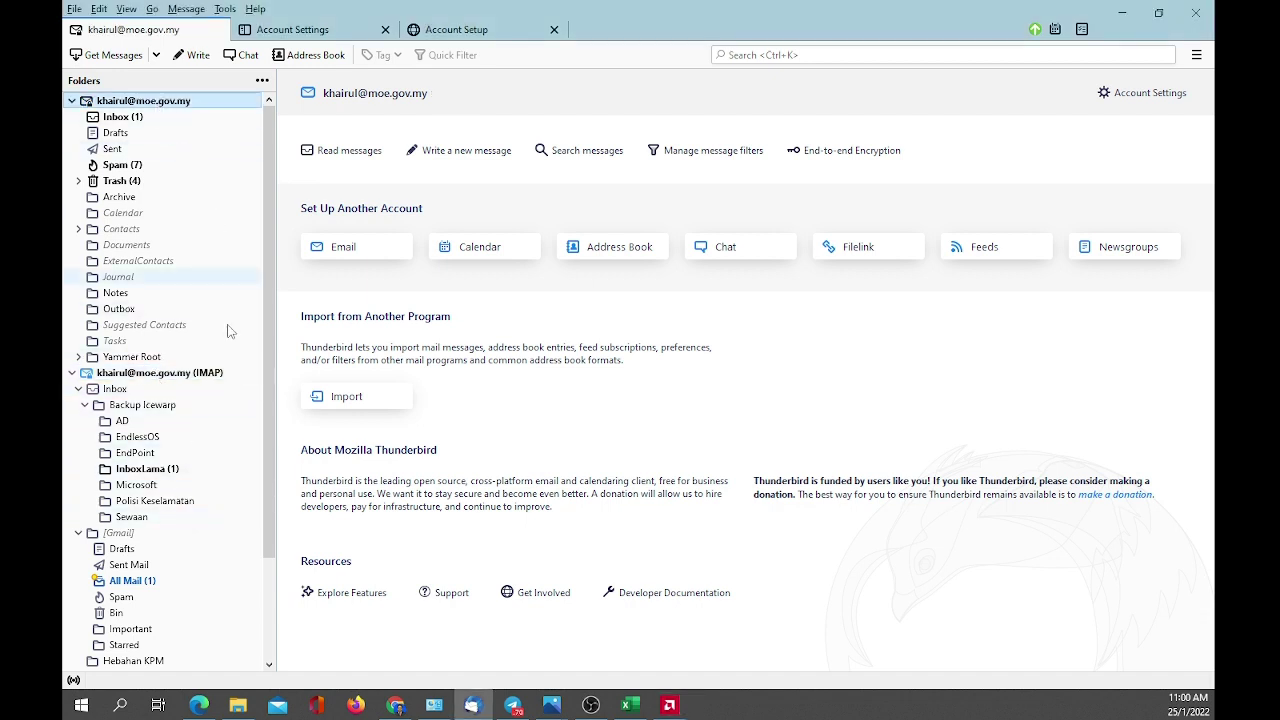
{"action": "left_click", "coordinate": [166, 378]}
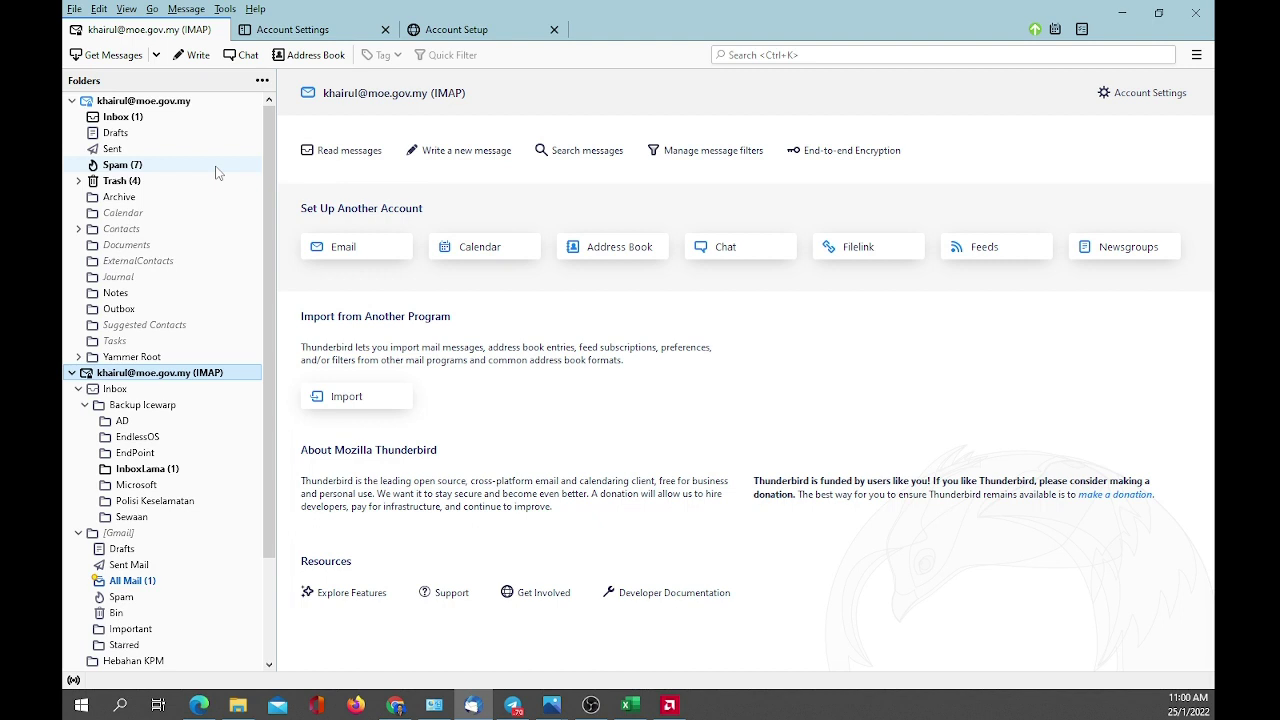
- Open the account settings with the actions for adding a mail account, and view the account setup example emel1.png in Photos
{"action": "left_click", "coordinate": [1197, 57]}
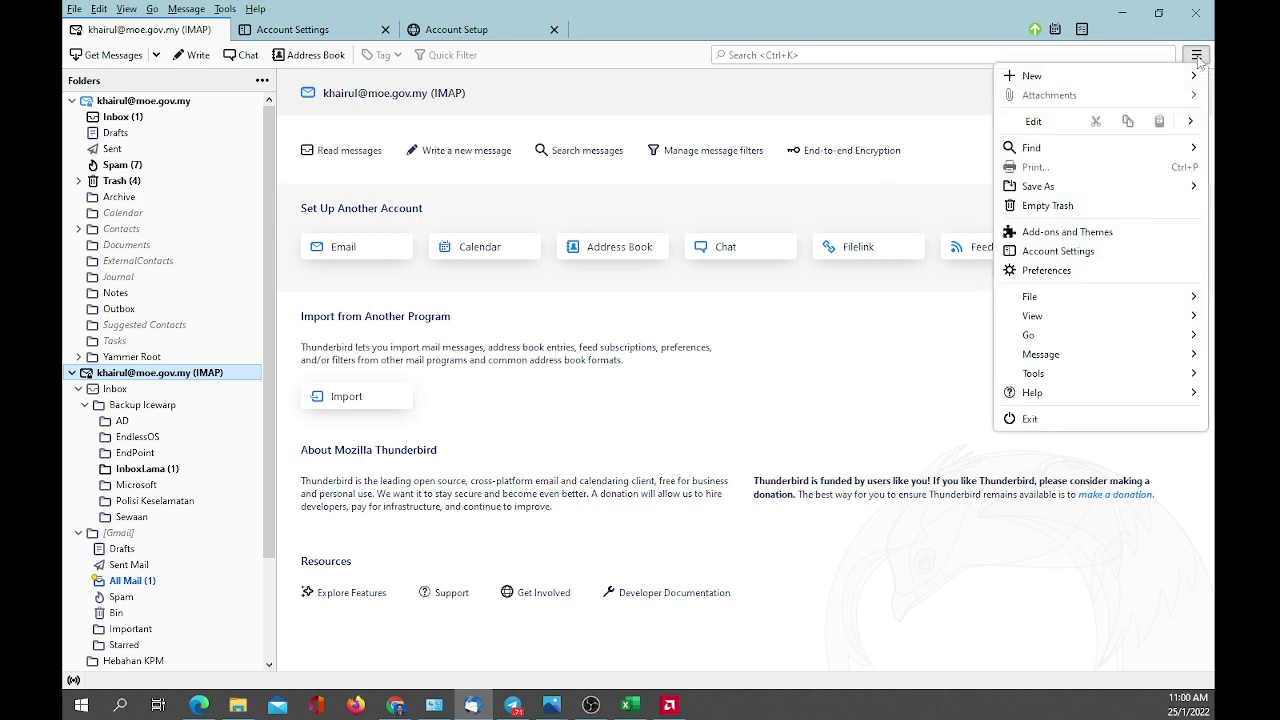
{"action": "left_click", "coordinate": [1112, 254]}
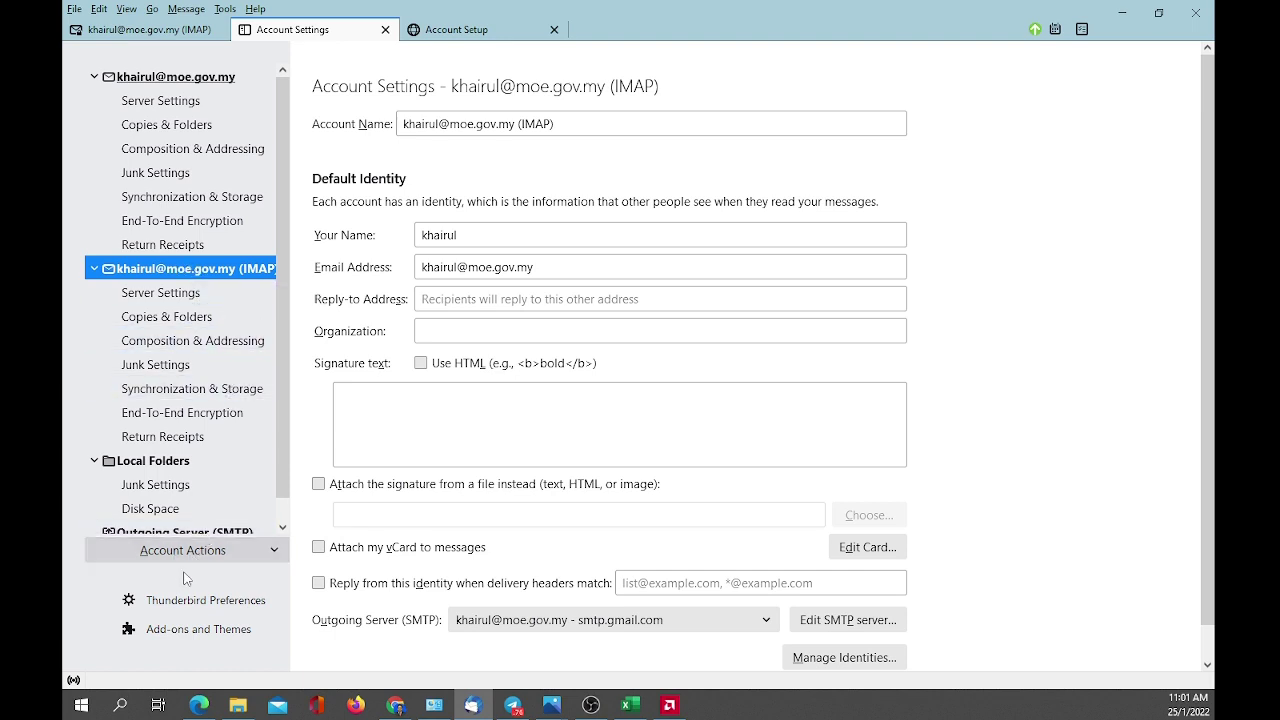
{"action": "left_click", "coordinate": [226, 558]}
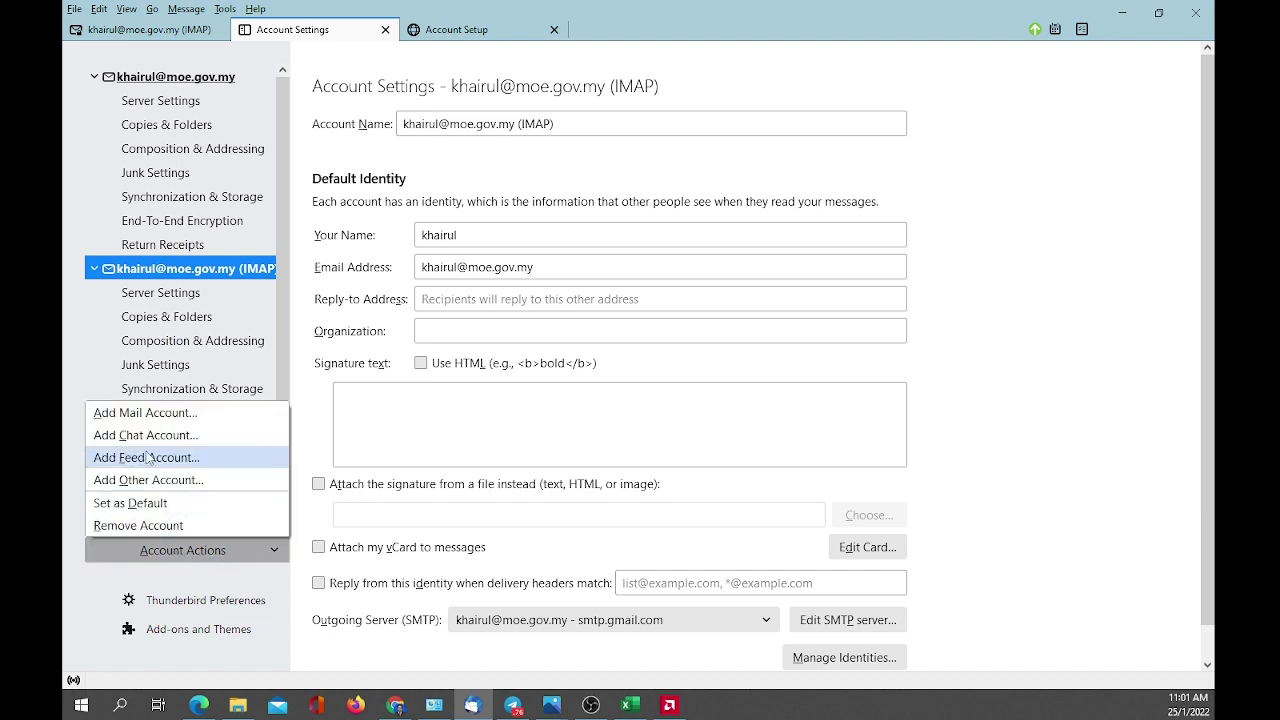
{"action": "key", "text": "alt+Tab"}
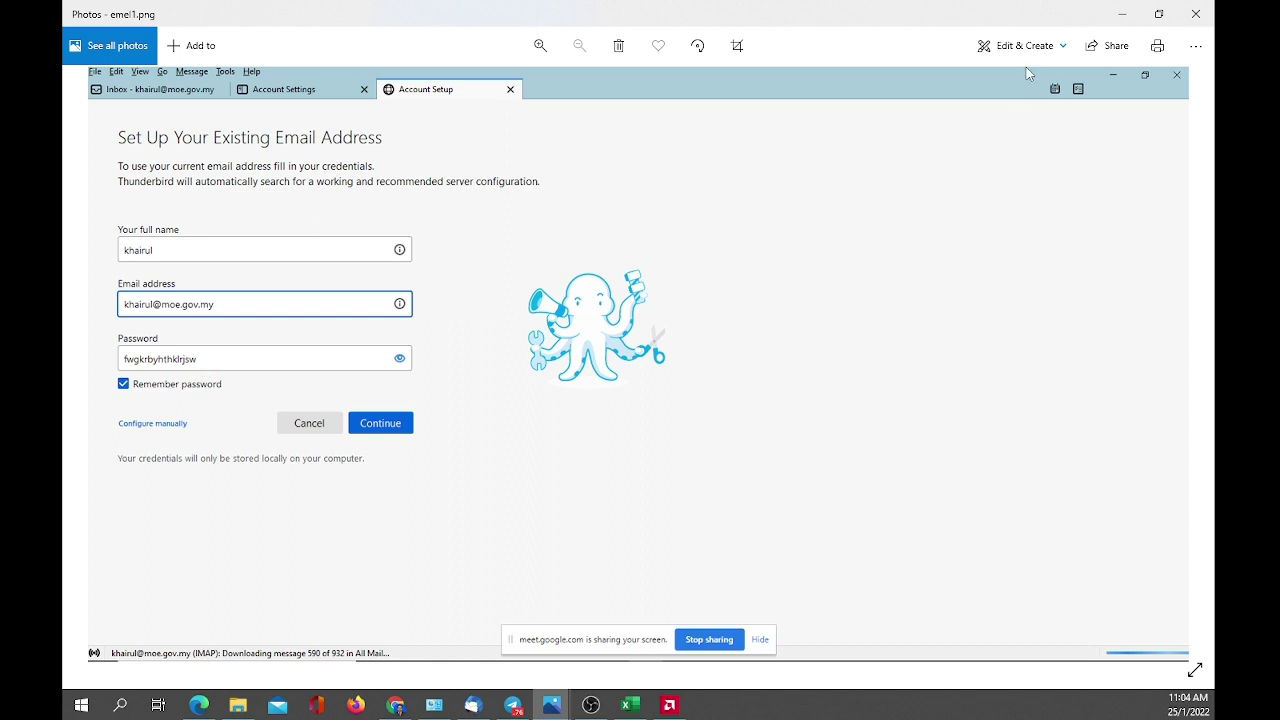
{"action": "left_click", "coordinate": [1119, 14]}
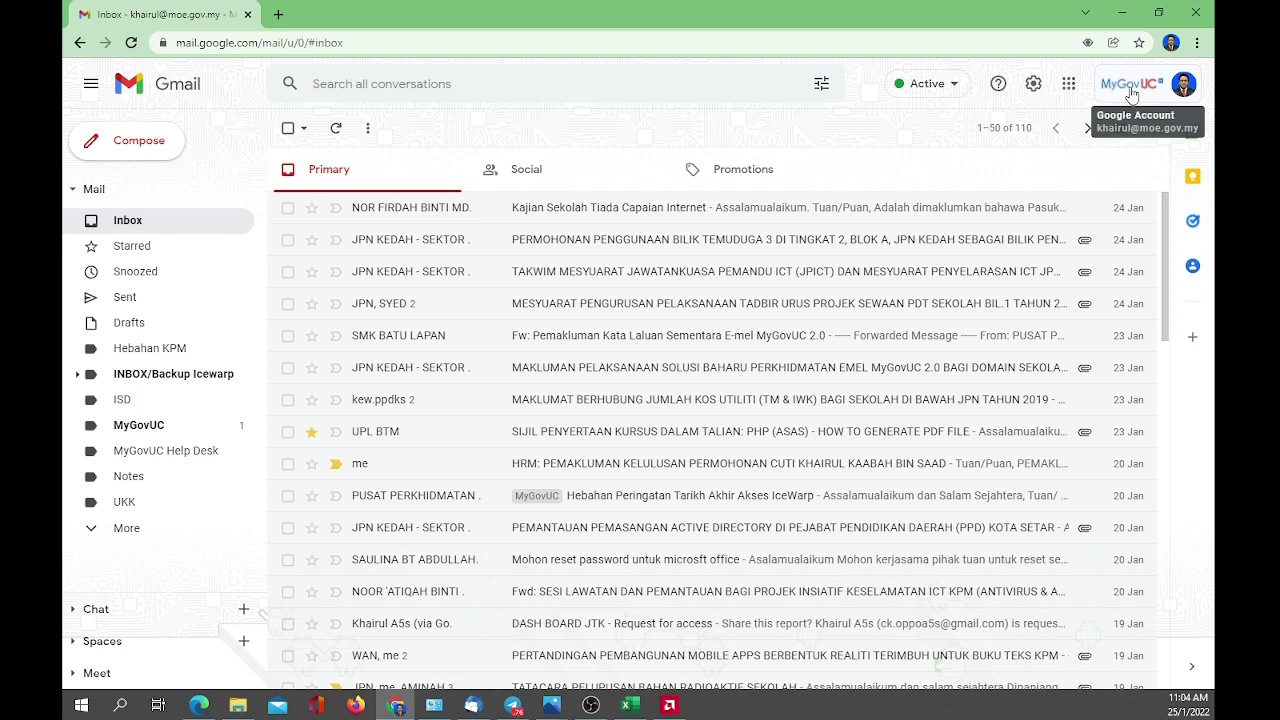
- Switch to Gmail in Chrome and open the Security section of the Google Account
{"action": "left_click", "coordinate": [1133, 94]}
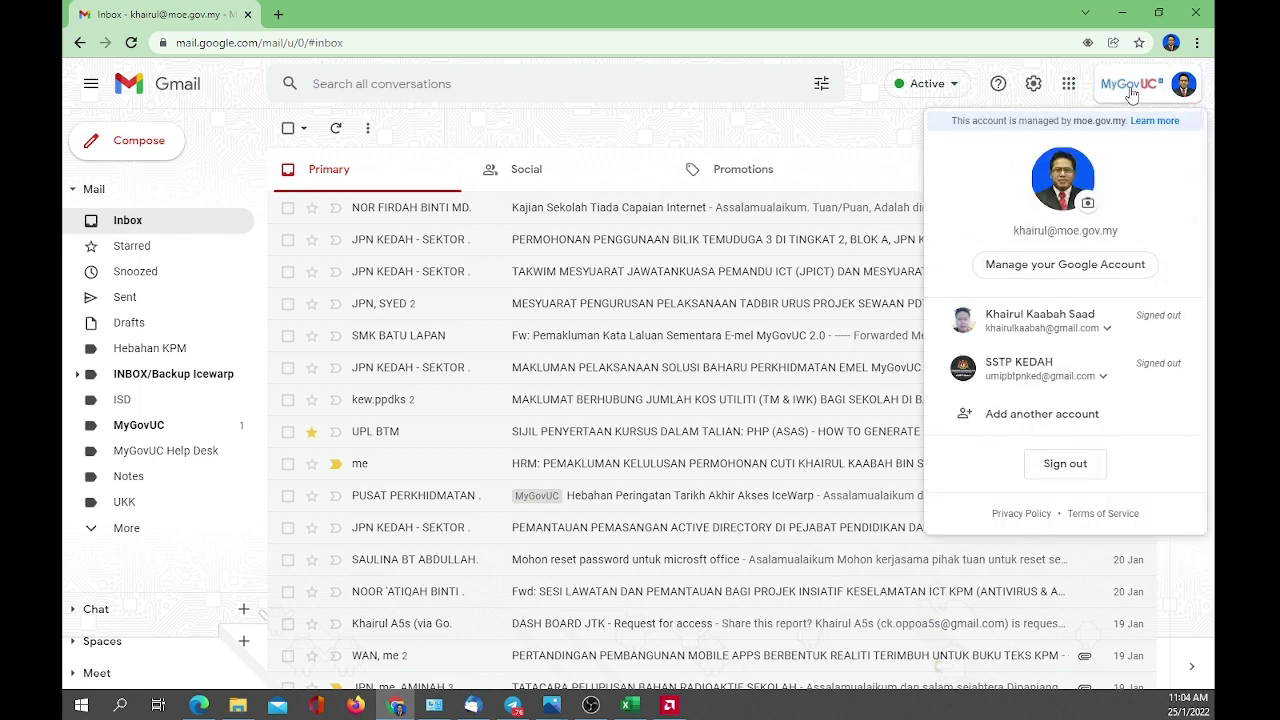
{"action": "left_click", "coordinate": [1038, 278]}
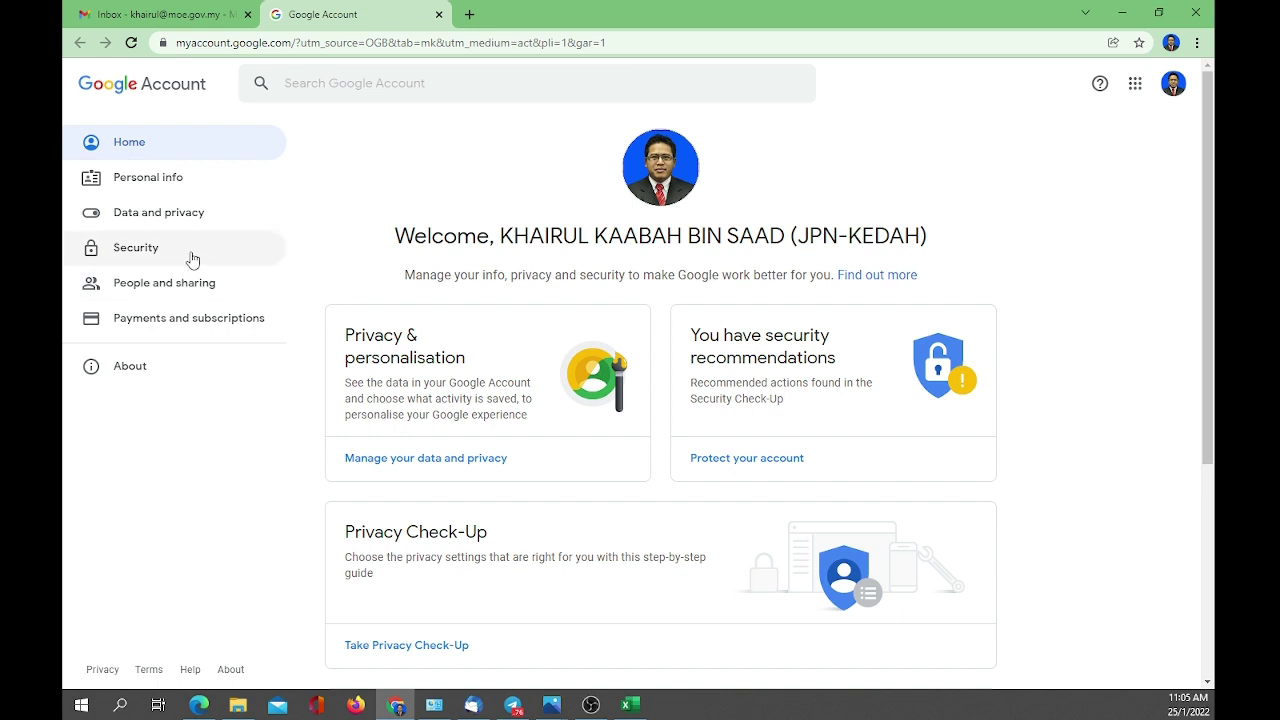
{"action": "left_click", "coordinate": [140, 258]}
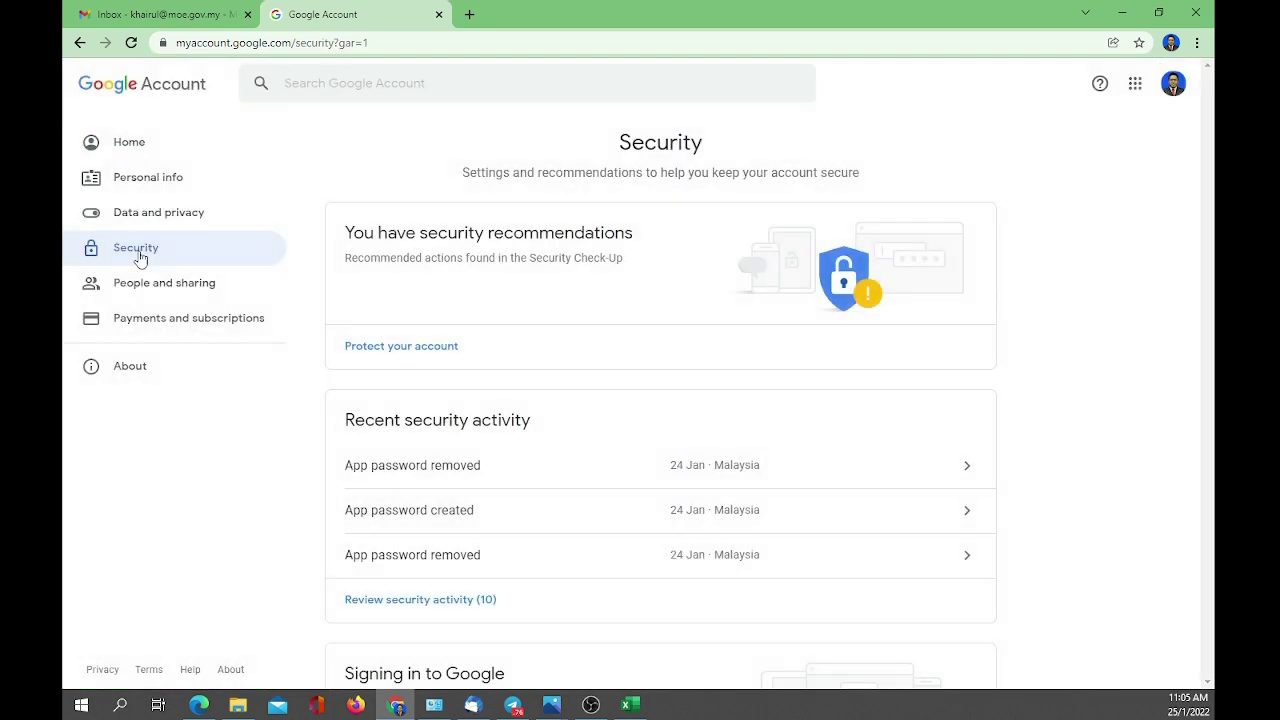
- Open App passwords under Signing in to Google and verify identity with the account password
{"action": "scroll", "coordinate": [1077, 320], "scroll_direction": "down", "scroll_amount": 5}
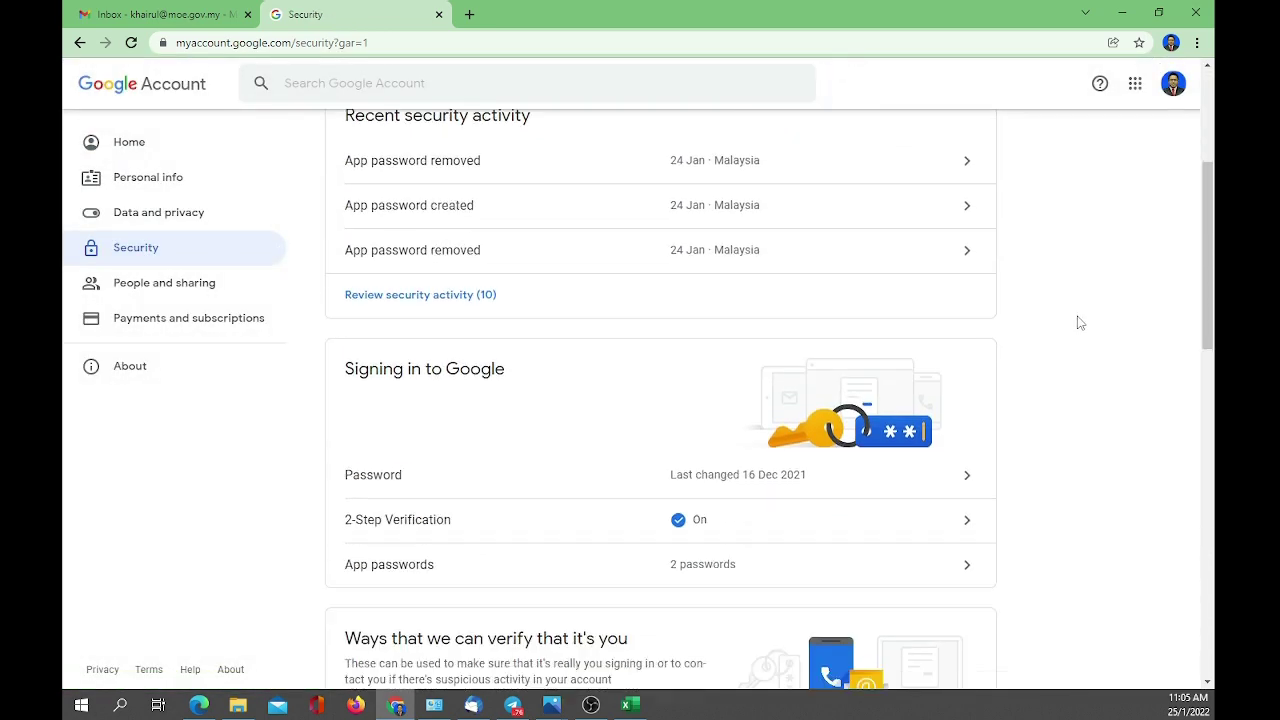
{"action": "scroll", "coordinate": [1077, 322], "scroll_direction": "down", "scroll_amount": 2}
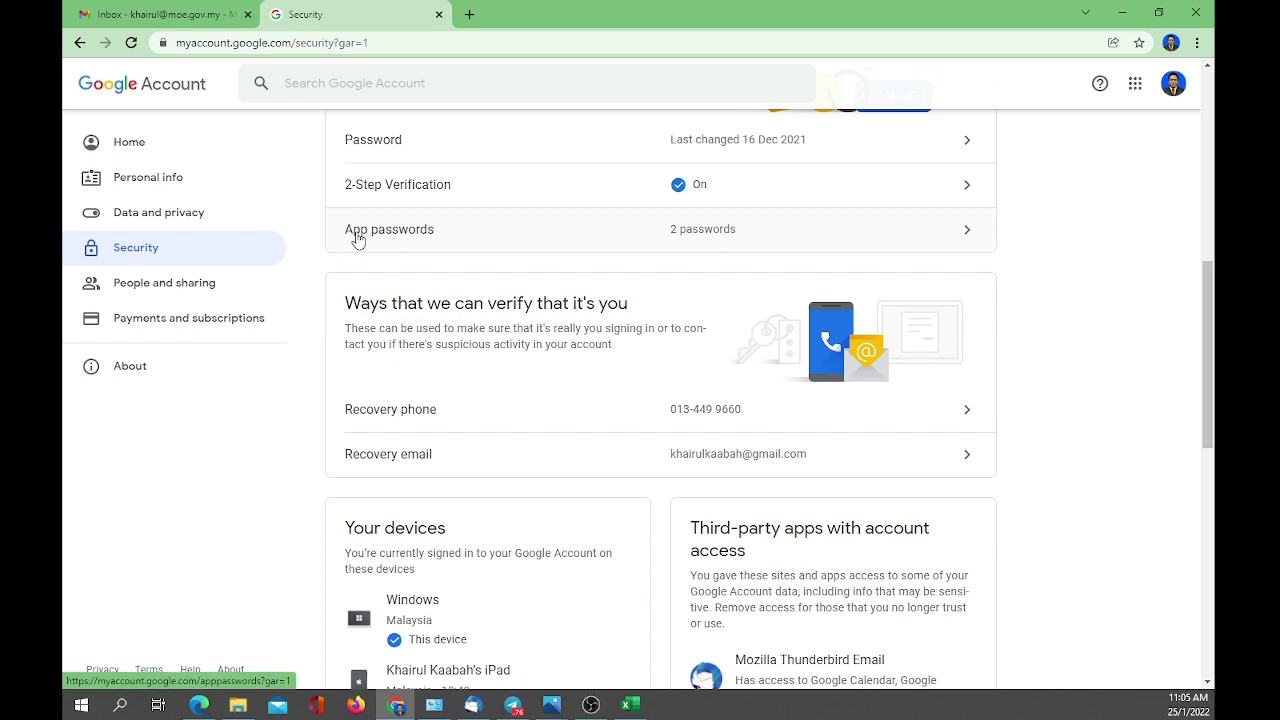
{"action": "left_click", "coordinate": [469, 234]}
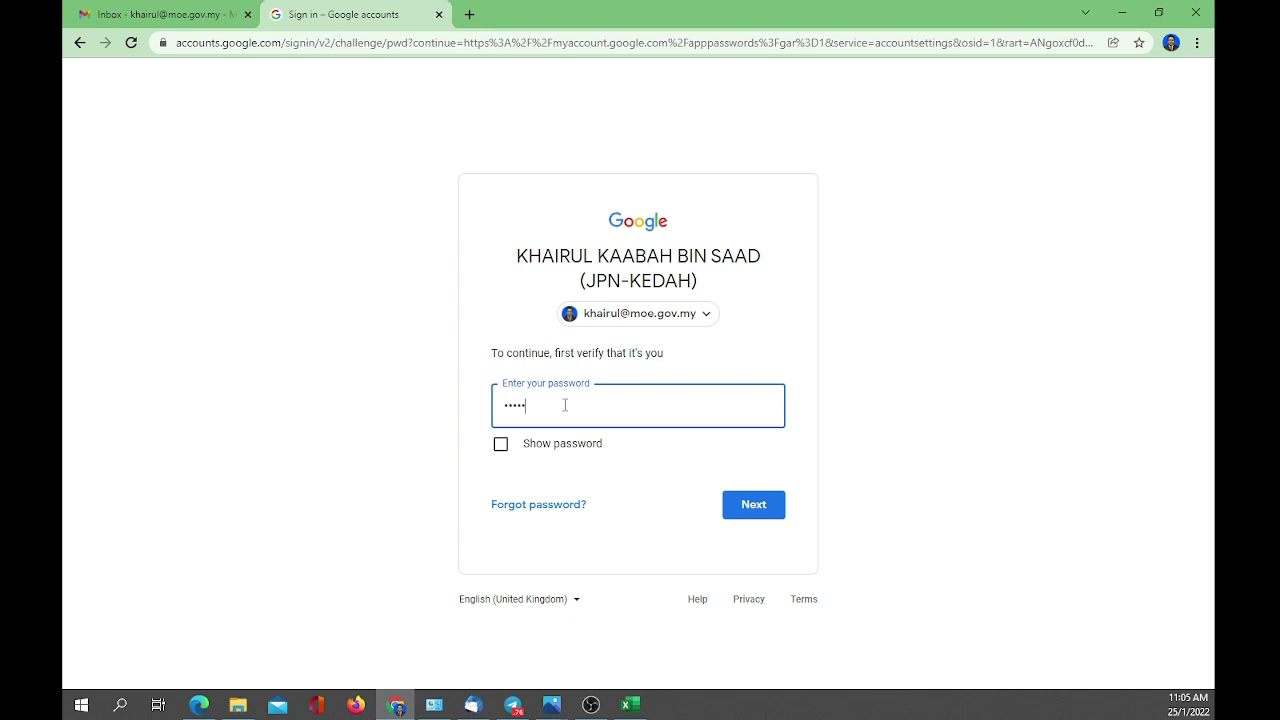
{"action": "left_click", "coordinate": [744, 505]}
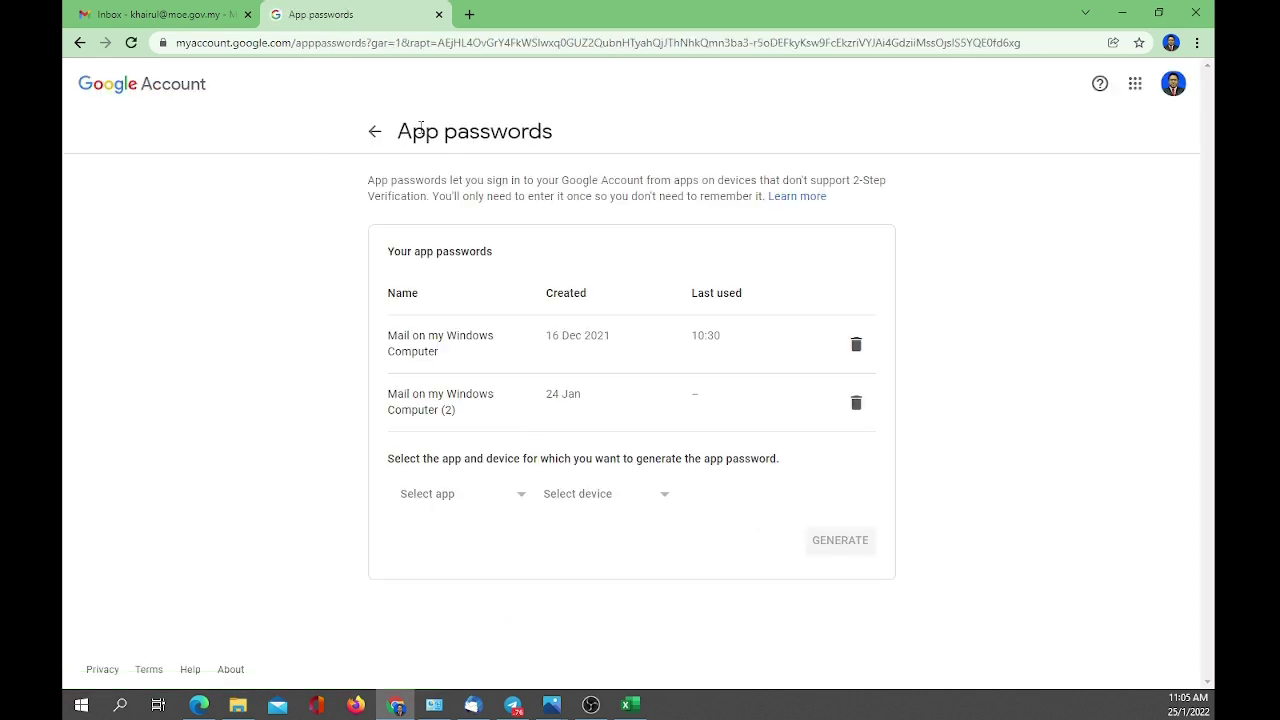
- Choose Mail as the app and Windows Computer as the device for a new app password
{"action": "left_click_drag", "start_coordinate": [398, 131], "coordinate": [561, 133]}
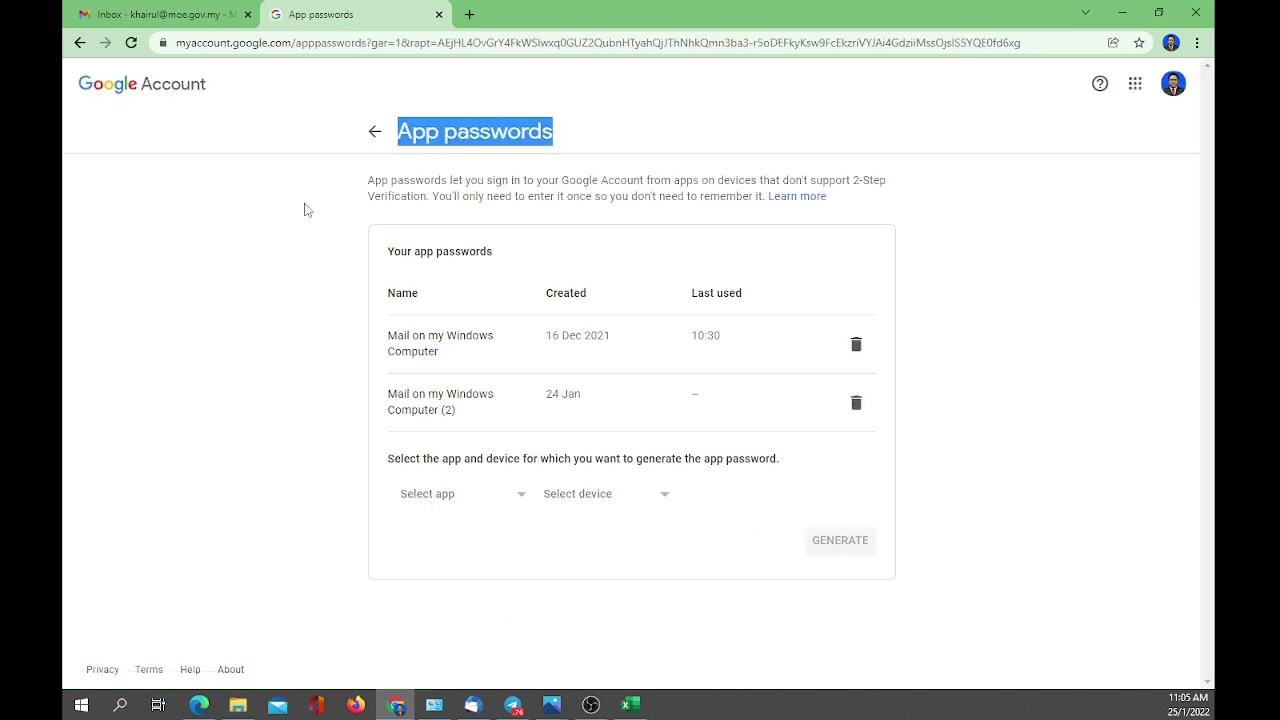
{"action": "left_click", "coordinate": [1016, 420]}
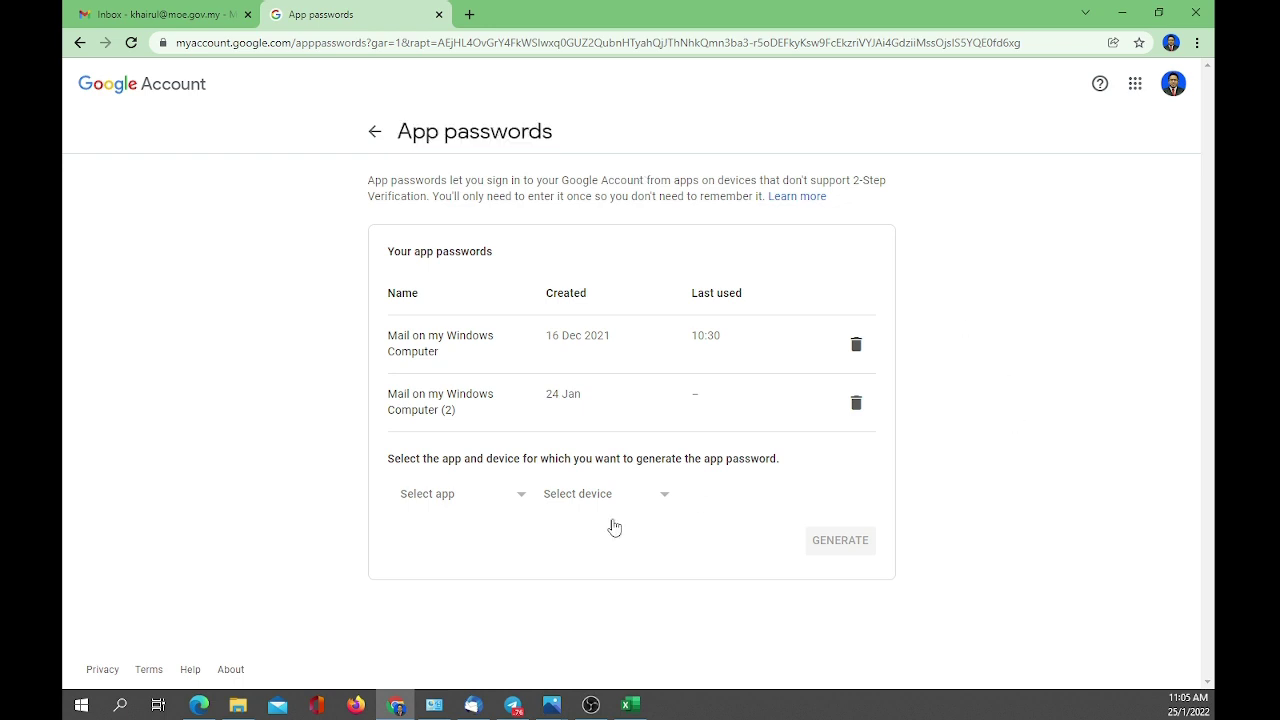
{"action": "left_click", "coordinate": [522, 497]}
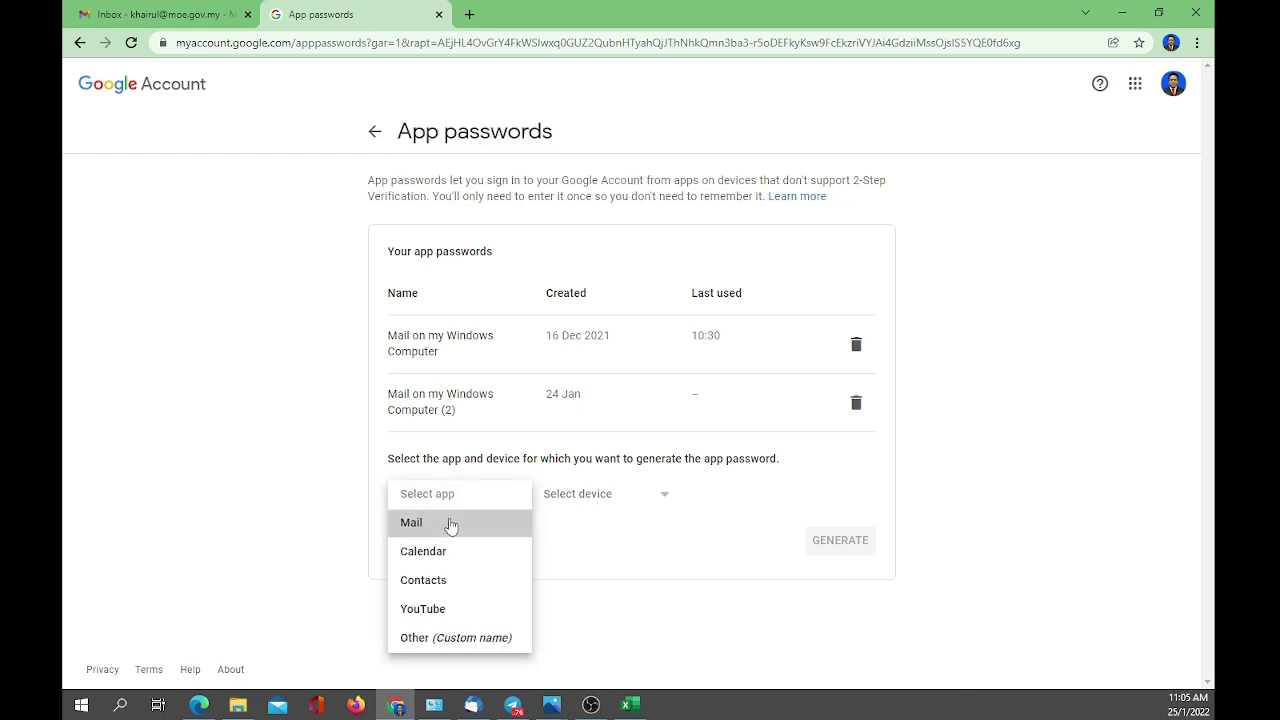
{"action": "left_click", "coordinate": [450, 522]}
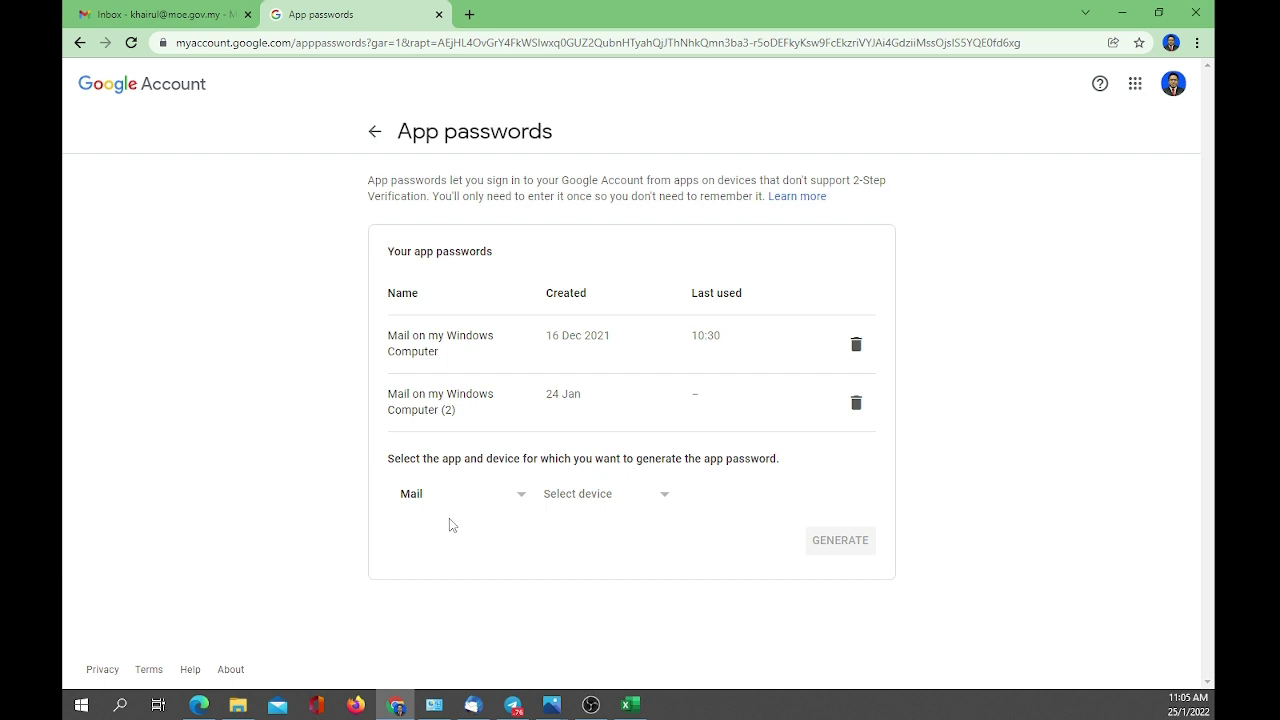
{"action": "left_click", "coordinate": [583, 497]}
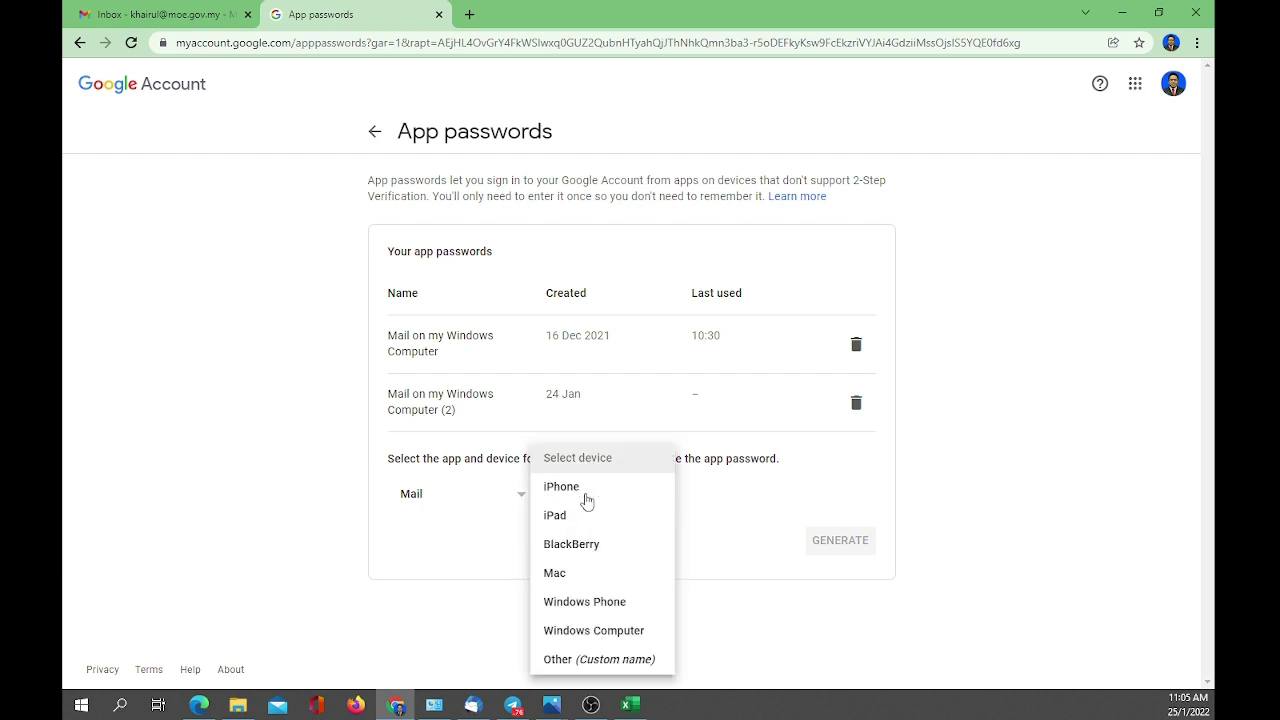
{"action": "left_click", "coordinate": [592, 632]}
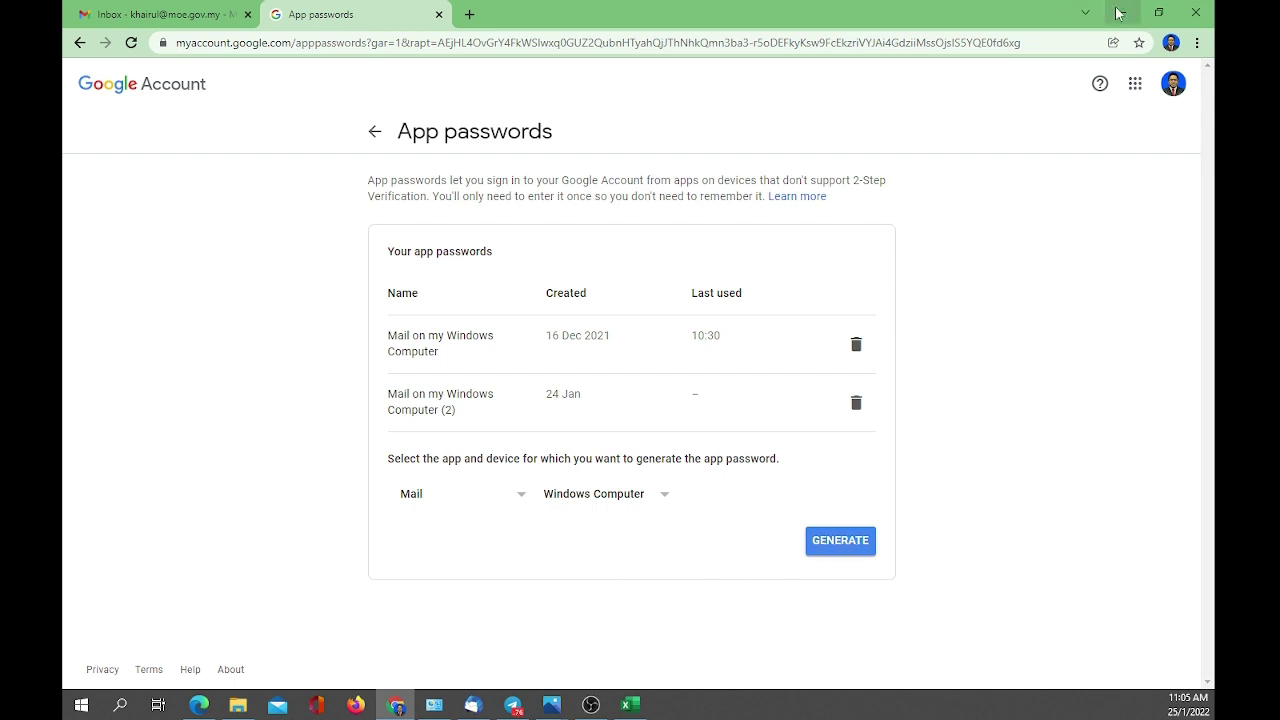
- View the example screenshot emel5.png of a generated app password in Photos
{"action": "mouse_move", "coordinate": [551, 705]}
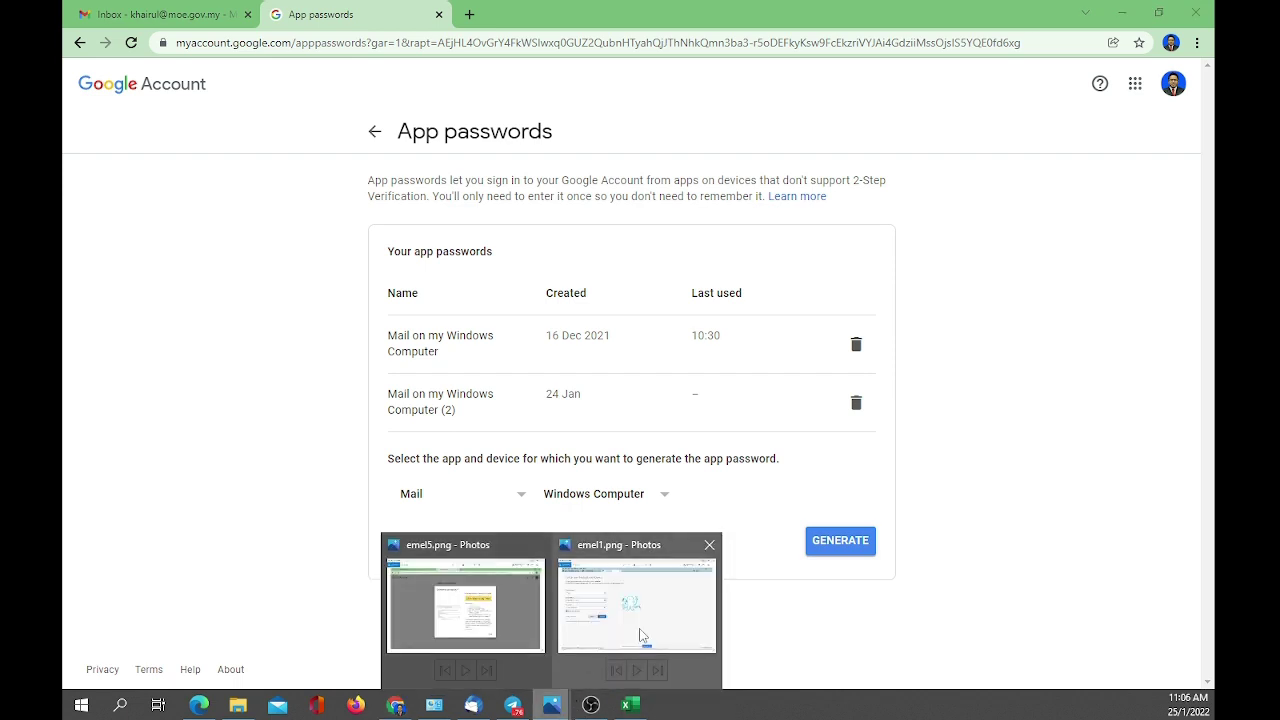
{"action": "left_click", "coordinate": [500, 607]}
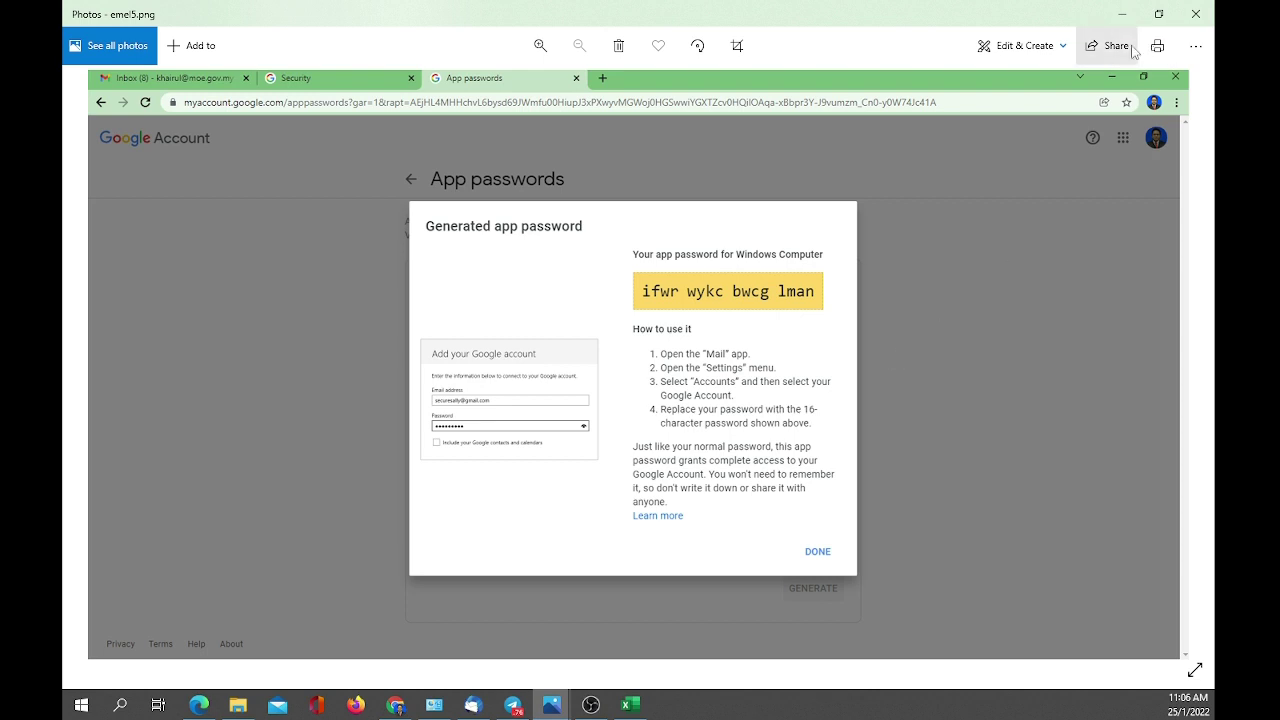
{"action": "left_click", "coordinate": [1122, 14]}
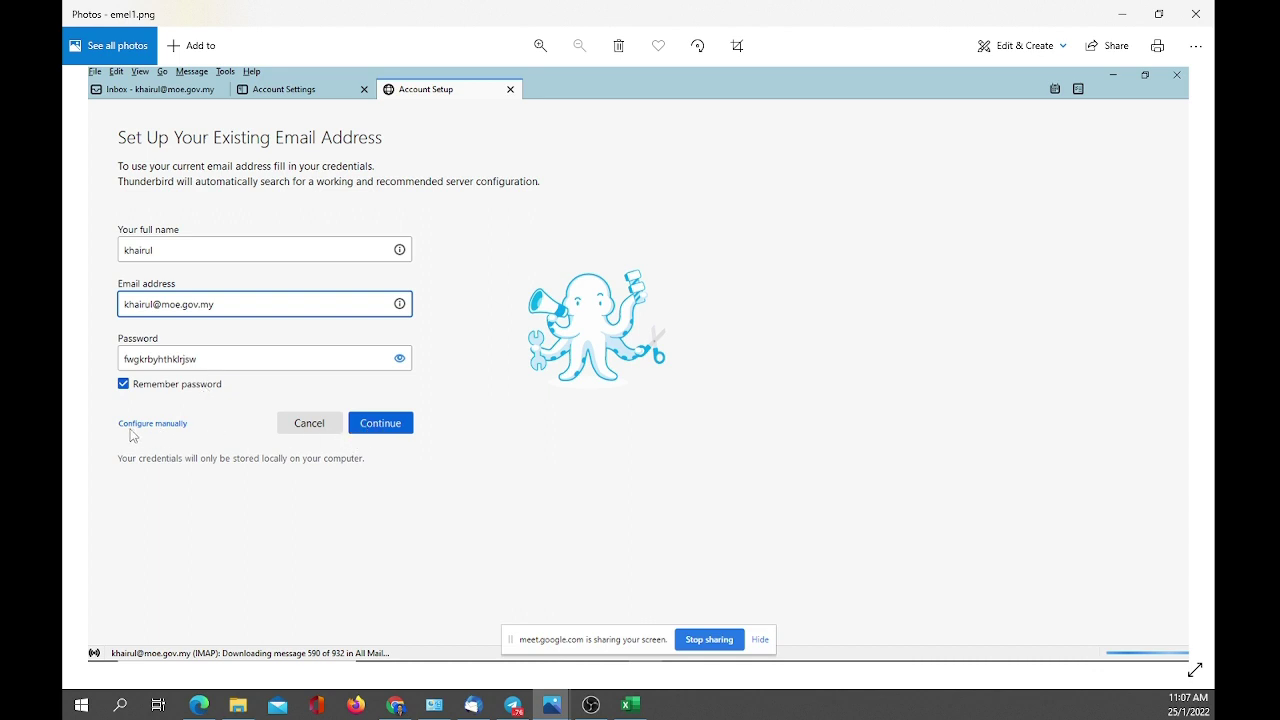
- Switch to Thunderbird's Account Setup and review the credential fields, the manual incoming and outgoing server configuration, and the finishing options
{"action": "key", "text": "alt+Tab"}
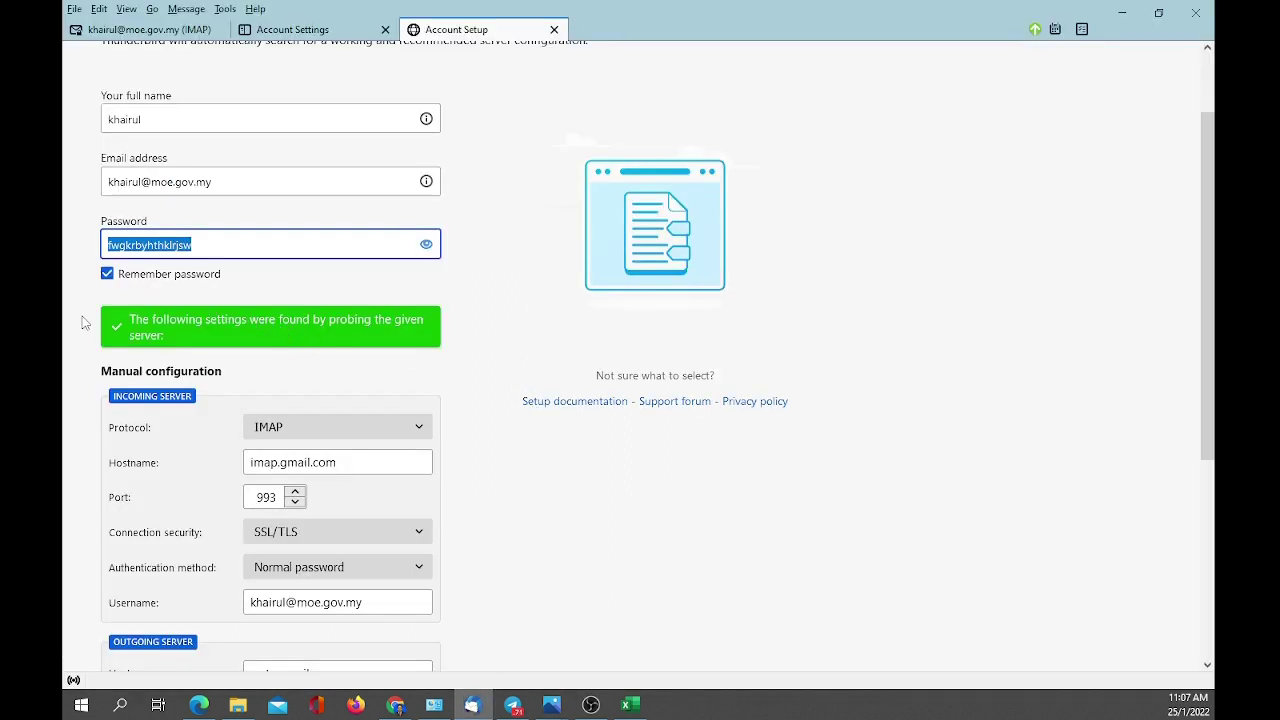
{"action": "scroll", "coordinate": [177, 341], "scroll_direction": "down", "scroll_amount": 3}
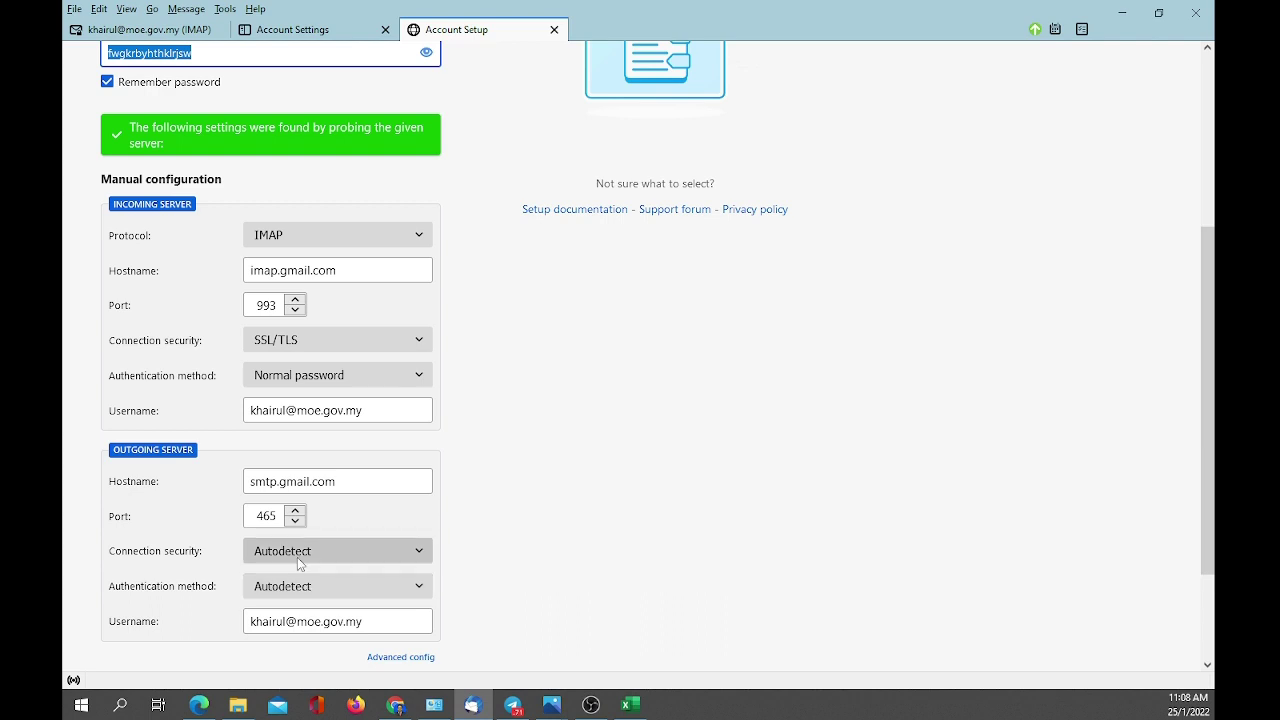
{"action": "scroll", "coordinate": [470, 524], "scroll_direction": "down", "scroll_amount": 3}
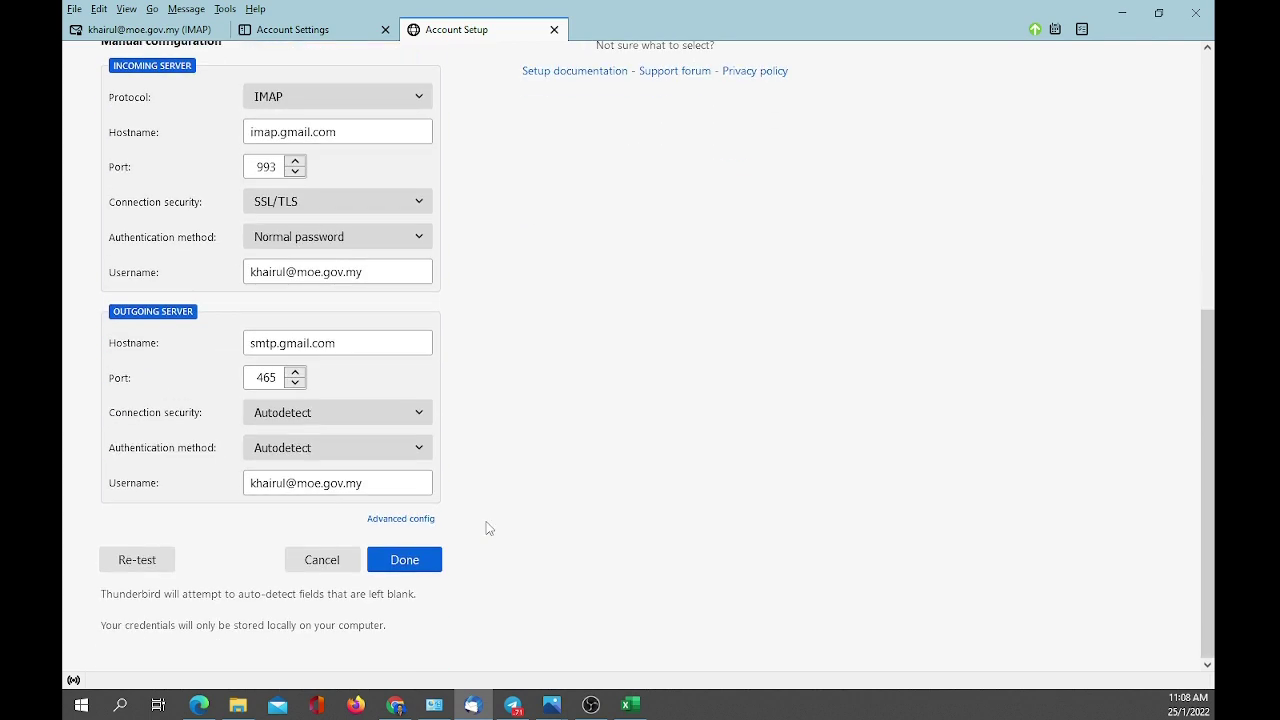
{"action": "left_click", "coordinate": [155, 565]}
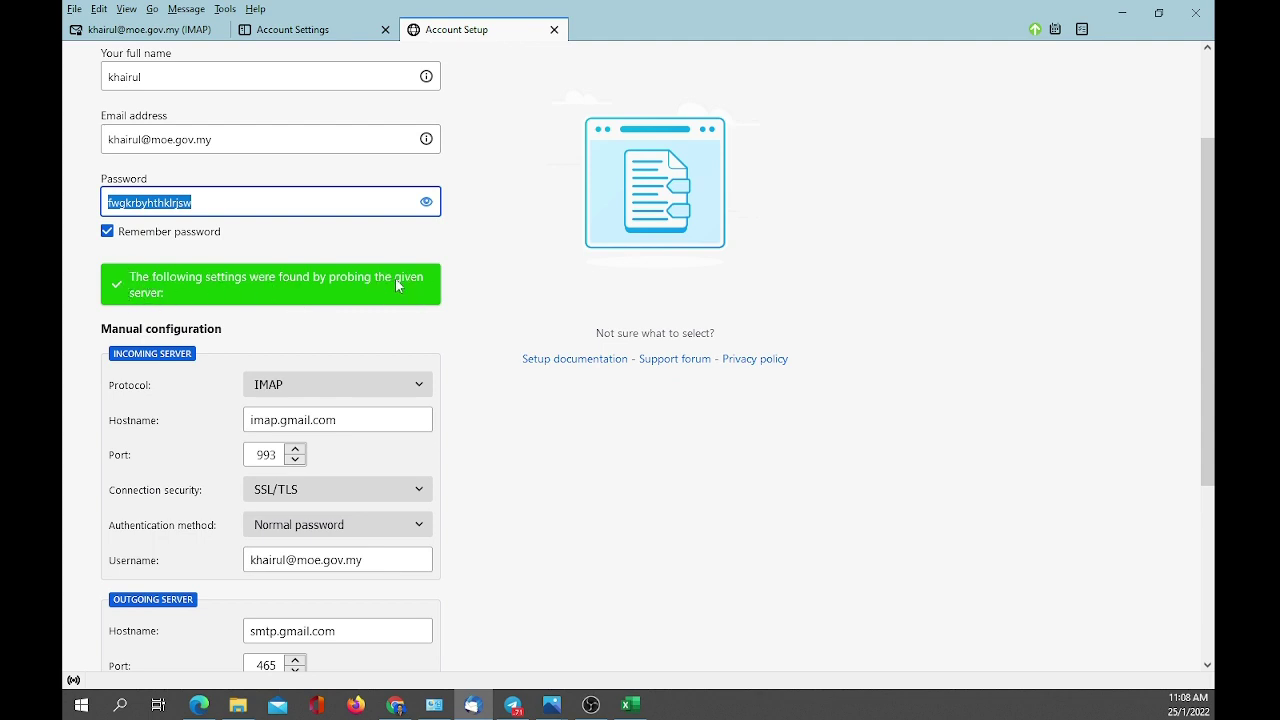
{"action": "scroll", "coordinate": [470, 336], "scroll_direction": "down", "scroll_amount": 3}
{"action": "left_click", "coordinate": [403, 562]}
{"action": "scroll", "coordinate": [362, 248], "scroll_direction": "up", "scroll_amount": 2}
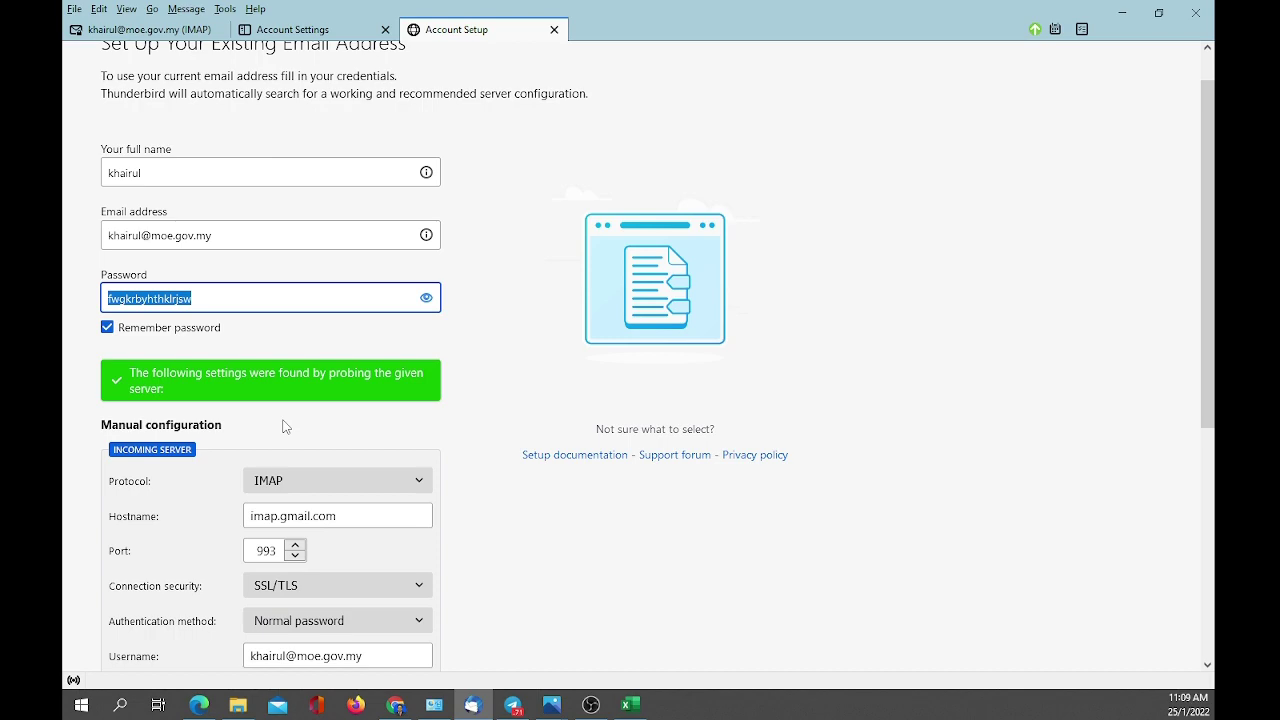
{"action": "scroll", "coordinate": [283, 427], "scroll_direction": "down", "scroll_amount": 7}
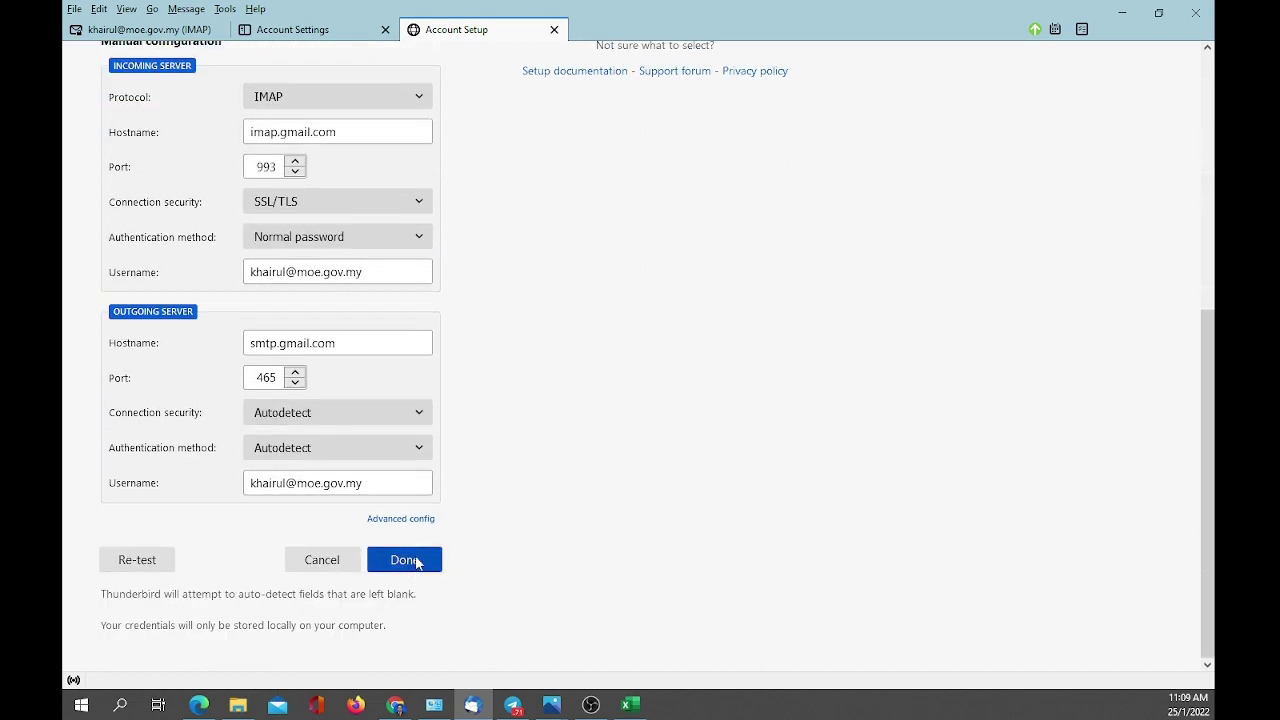
{"action": "scroll", "coordinate": [526, 508], "scroll_direction": "up", "scroll_amount": 6}
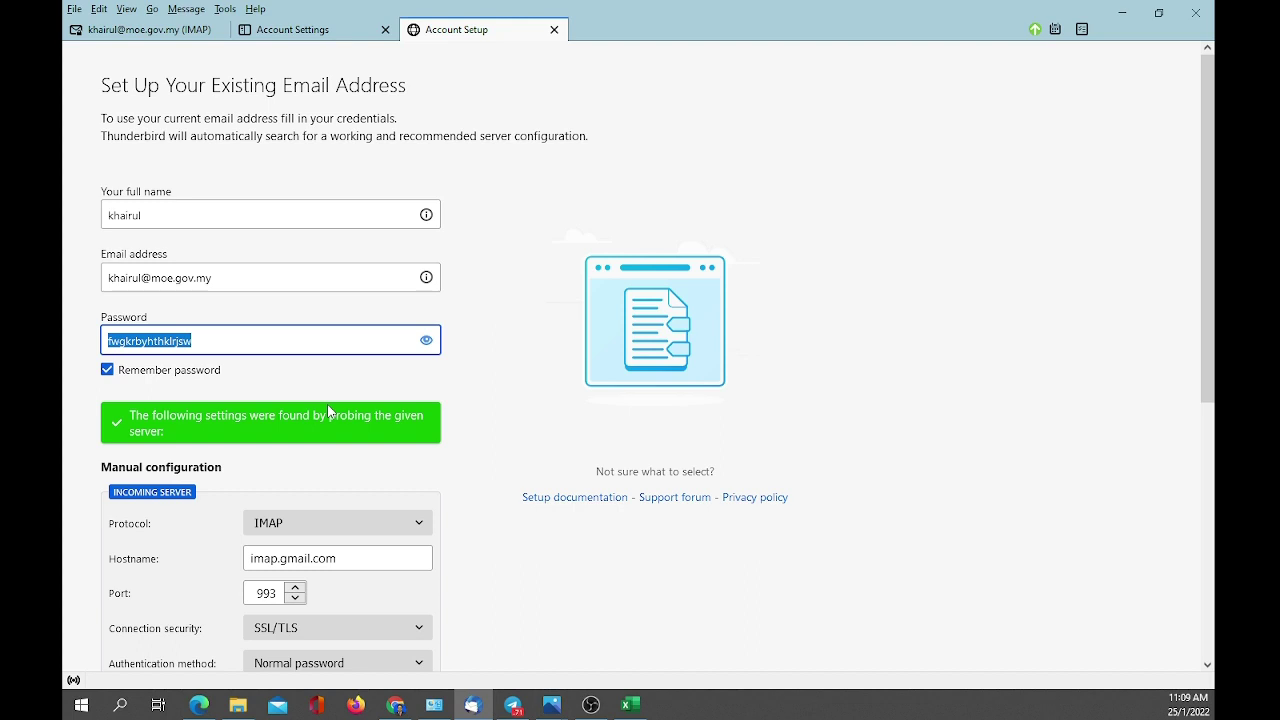
{"action": "scroll", "coordinate": [330, 412], "scroll_direction": "down", "scroll_amount": 5}
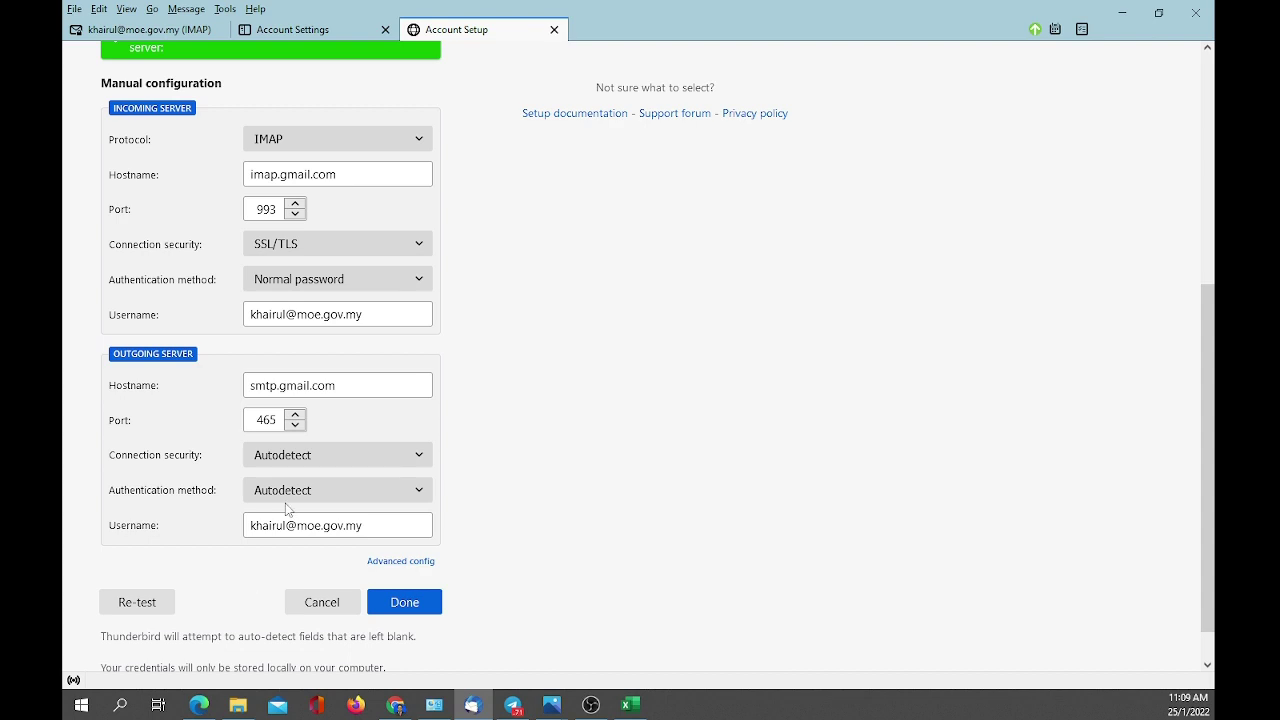
- Create a folder named PINDAH directly under the IMAP account in the mail folder list and open it
{"action": "left_click", "coordinate": [140, 31]}
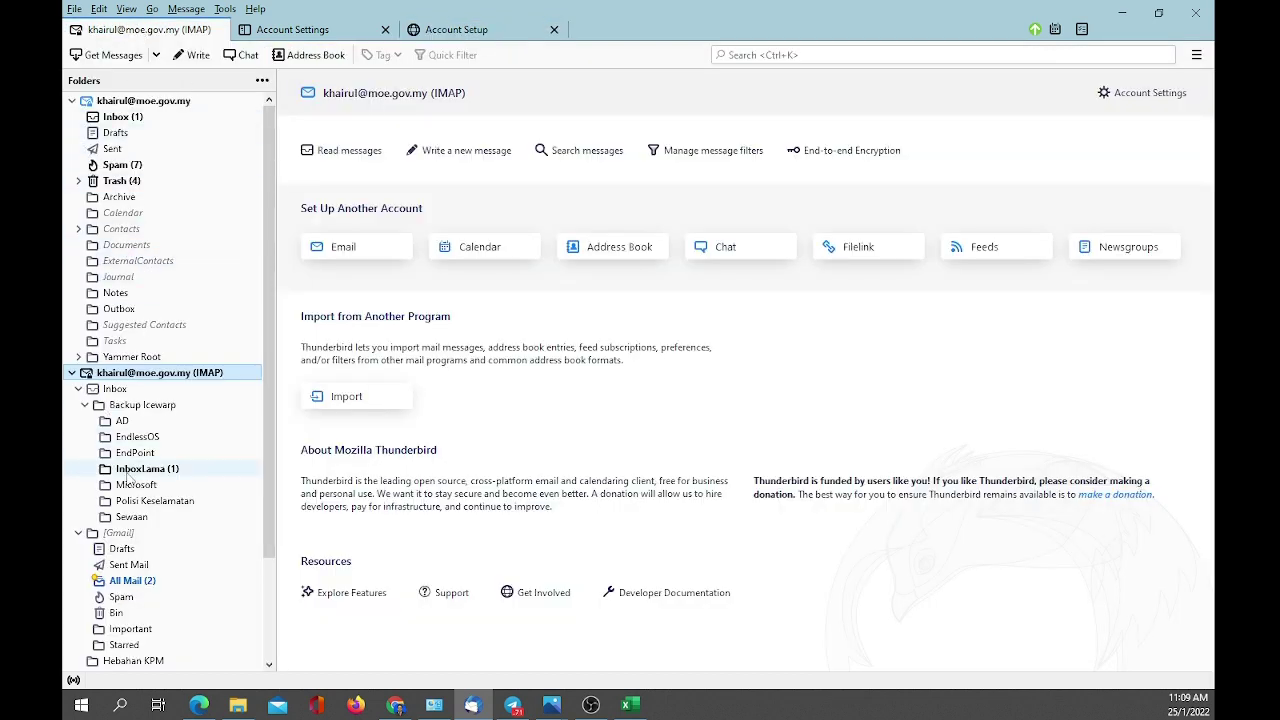
{"action": "left_click", "coordinate": [145, 101]}
{"action": "left_click", "coordinate": [155, 373]}
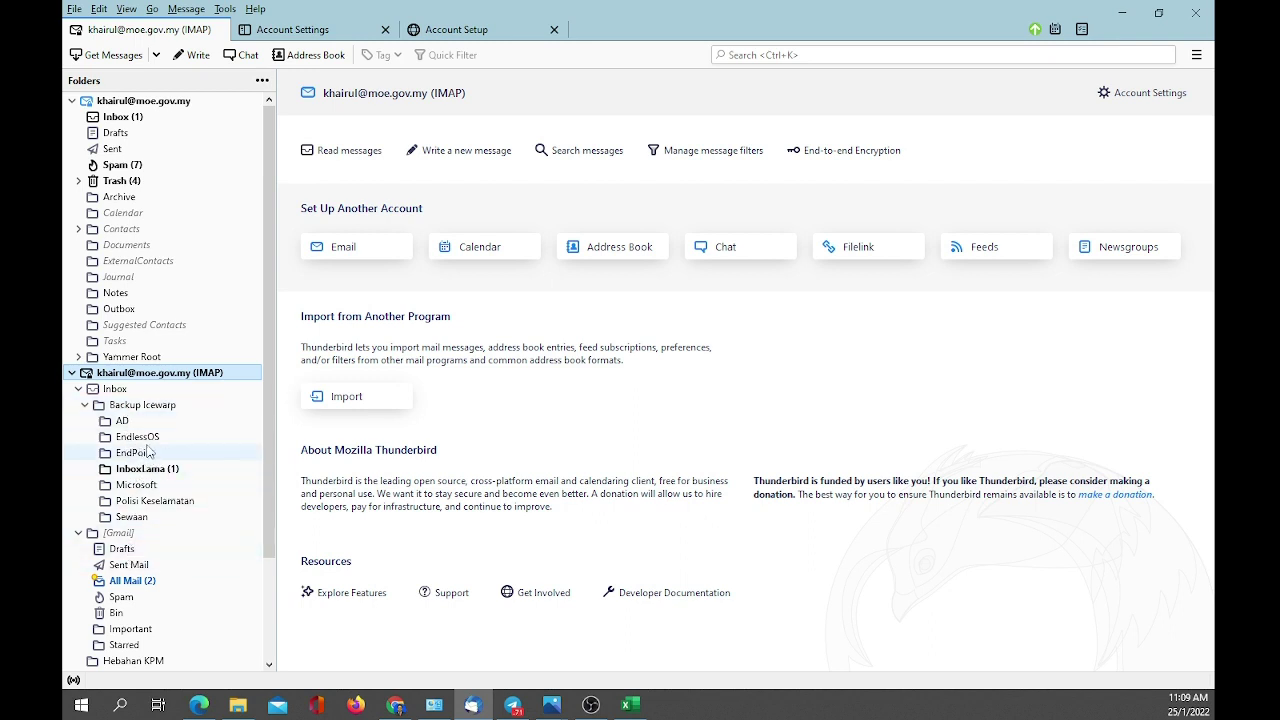
{"action": "right_click", "coordinate": [181, 380]}
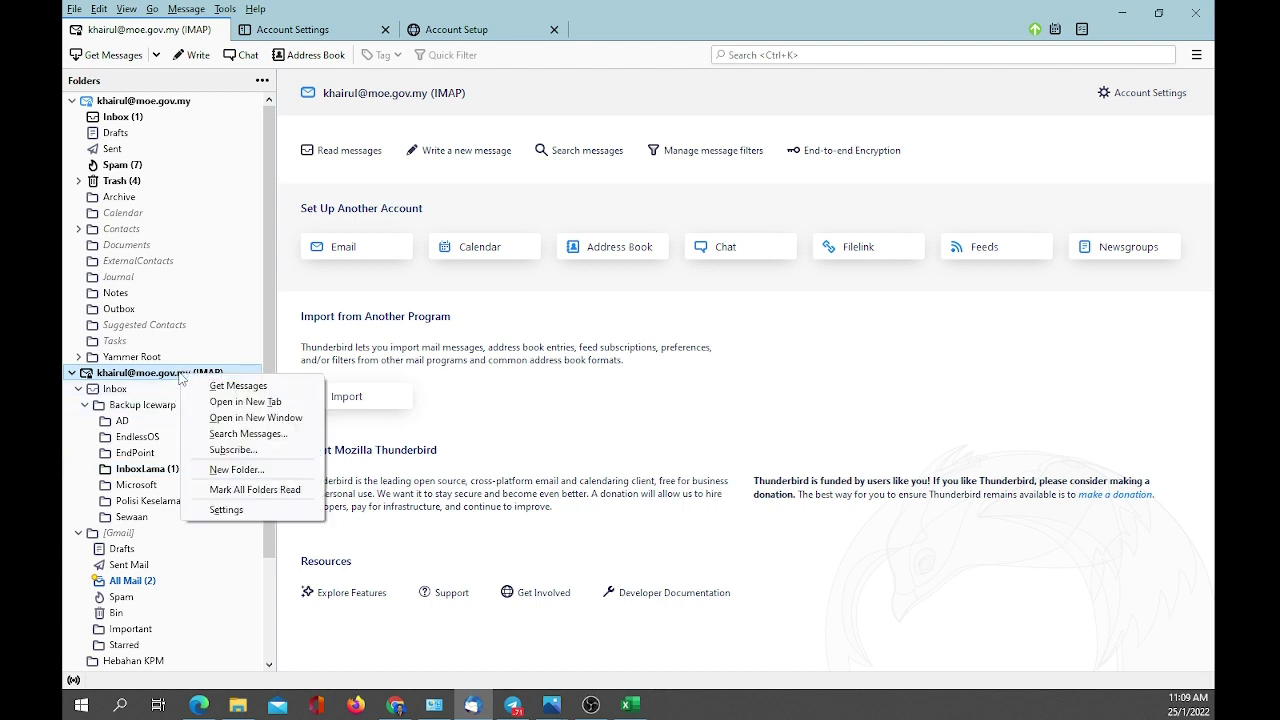
{"action": "left_click", "coordinate": [236, 469]}
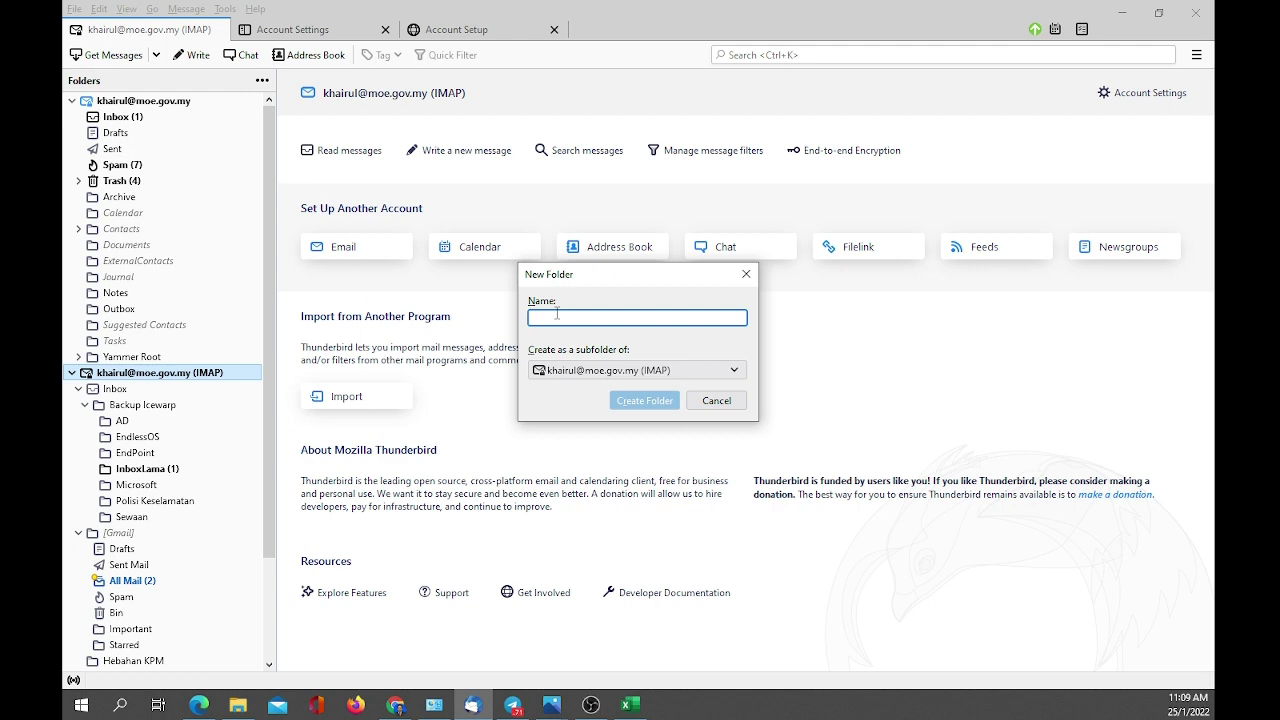
{"action": "type", "text": "PINDAH"}
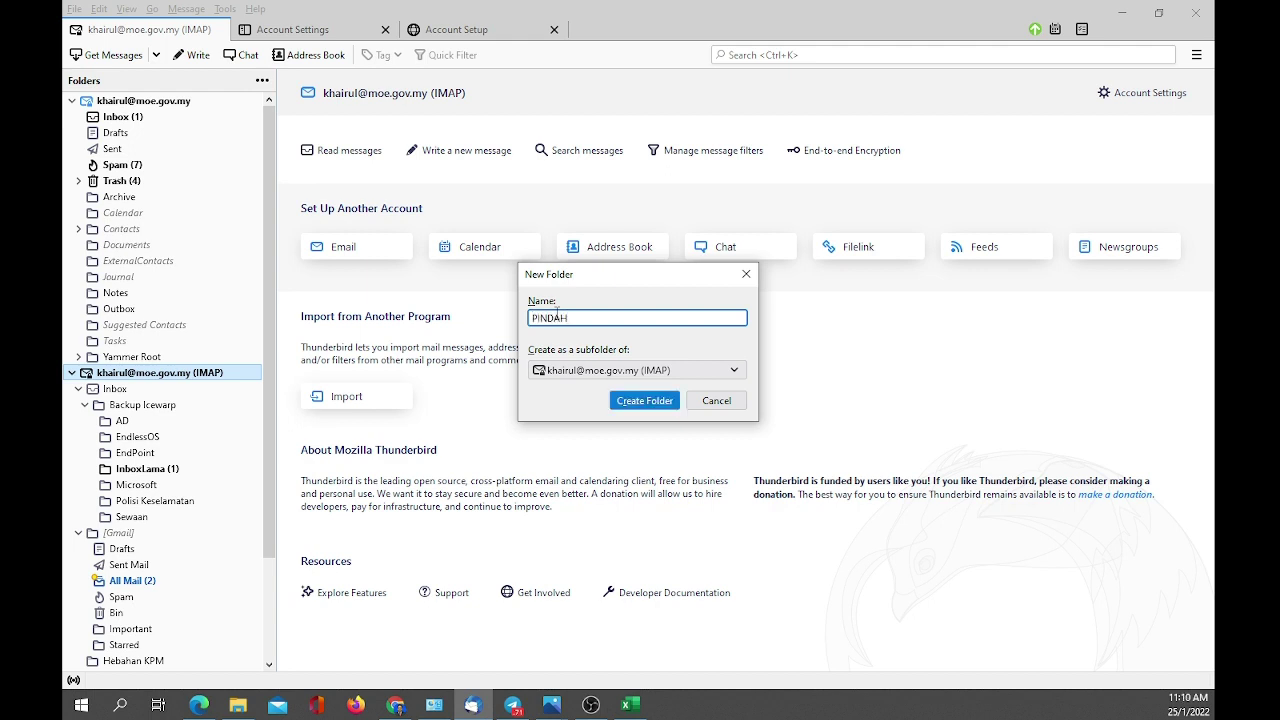
{"action": "left_click", "coordinate": [636, 401]}
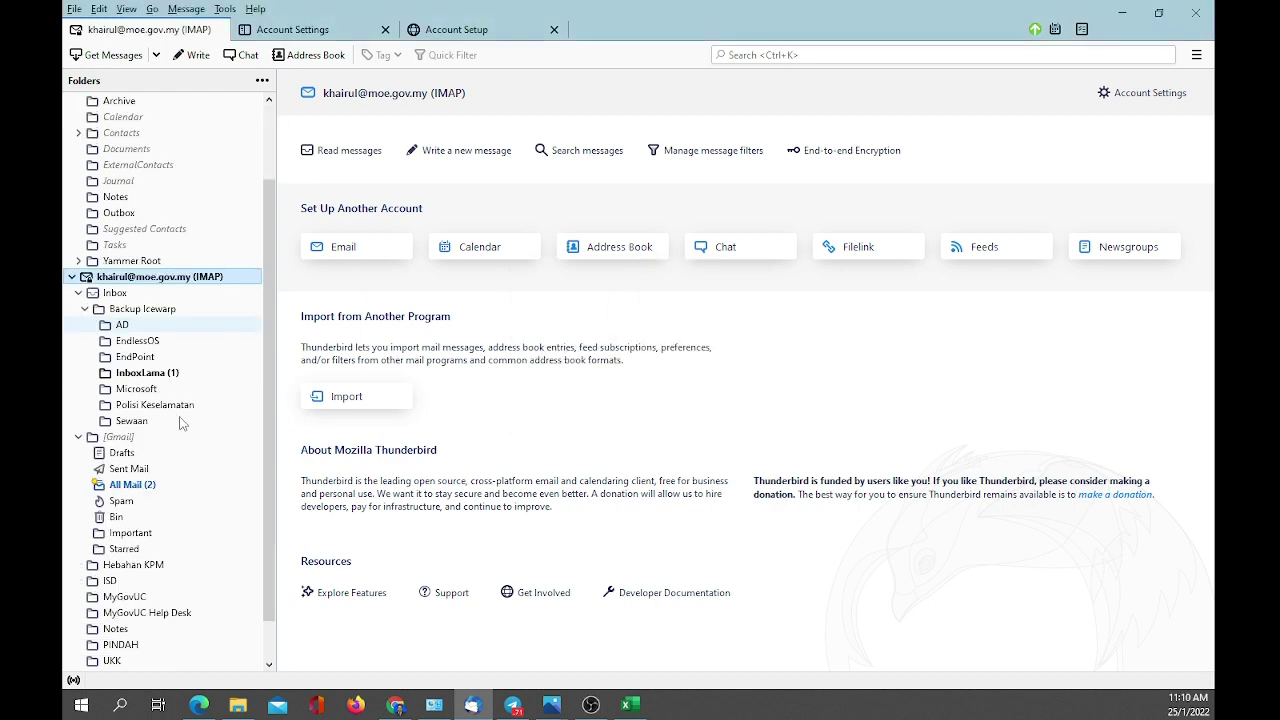
{"action": "scroll", "coordinate": [140, 630], "scroll_direction": "down", "scroll_amount": 1}
{"action": "left_click", "coordinate": [138, 598]}
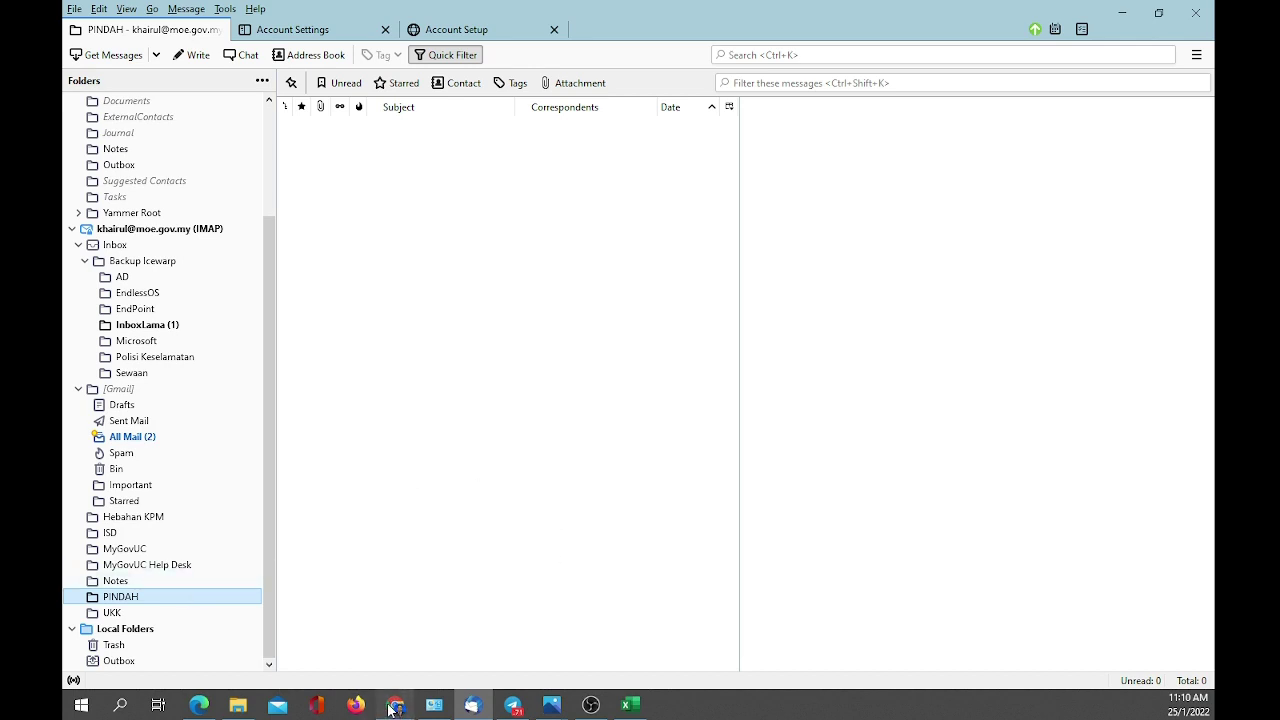
- Switch to Gmail in Chrome, reload the inbox, and check the label list for PINDAH and its contents
{"action": "left_click", "coordinate": [395, 706]}
{"action": "left_click", "coordinate": [185, 14]}
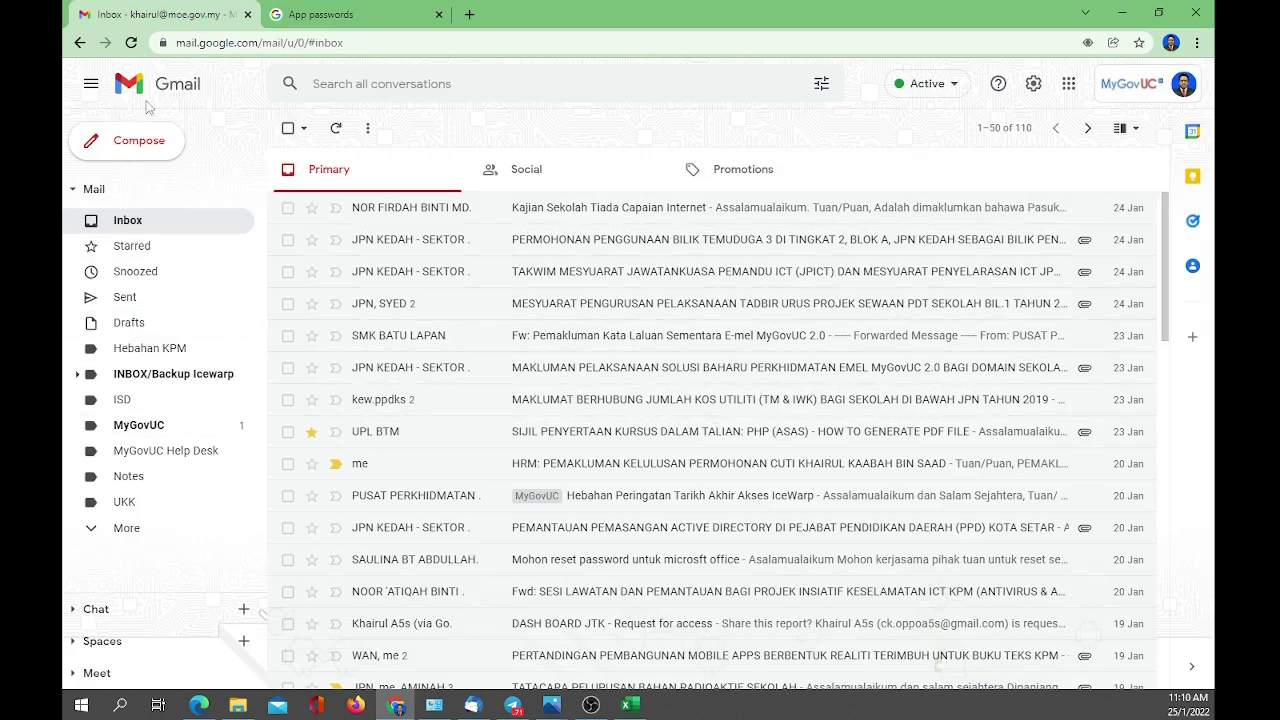
{"action": "left_click", "coordinate": [131, 43]}
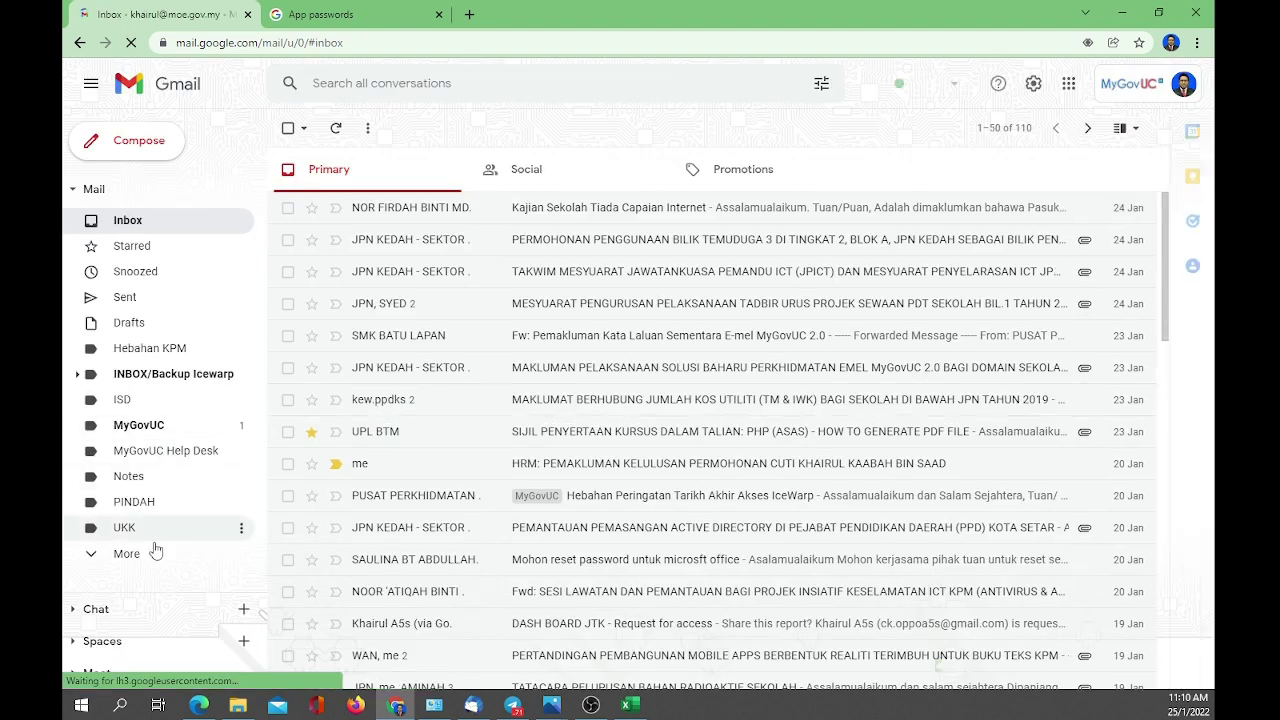
{"action": "left_click", "coordinate": [120, 553]}
{"action": "scroll", "coordinate": [153, 514], "scroll_direction": "down", "scroll_amount": 1}
{"action": "scroll", "coordinate": [153, 514], "scroll_direction": "down", "scroll_amount": 2}
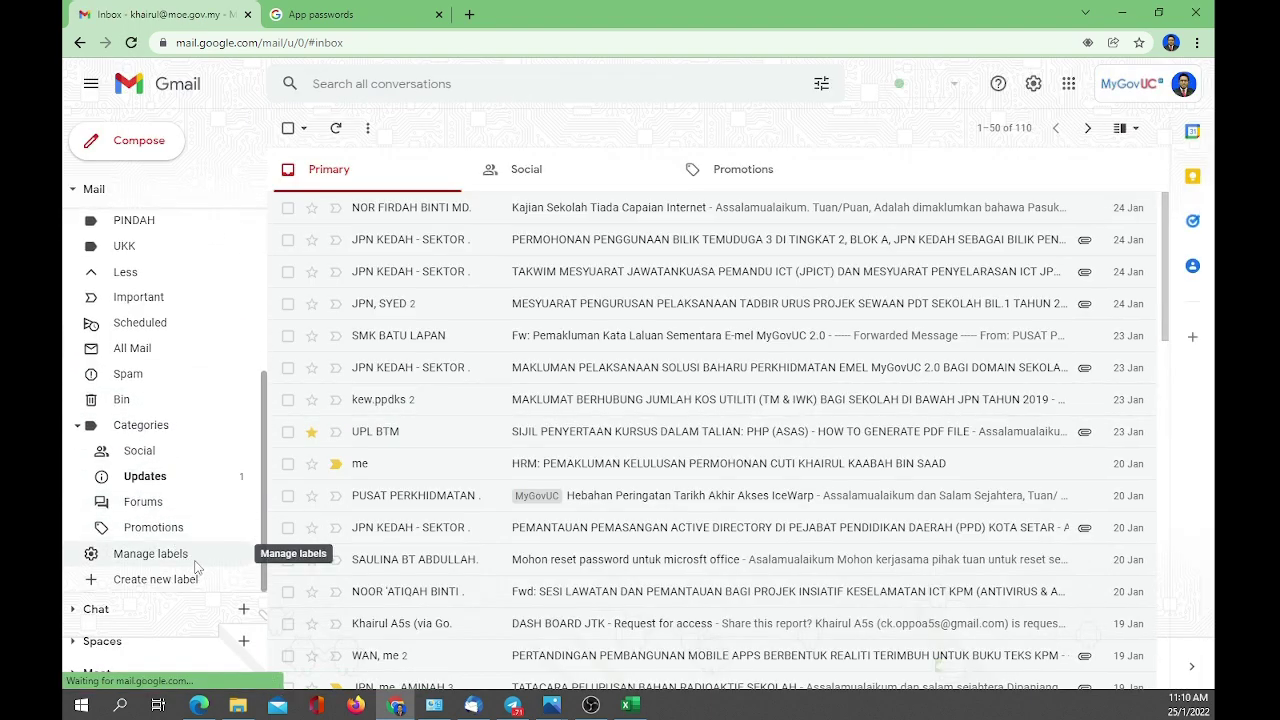
{"action": "scroll", "coordinate": [195, 567], "scroll_direction": "up", "scroll_amount": 2}
{"action": "scroll", "coordinate": [155, 470], "scroll_direction": "up", "scroll_amount": 1}
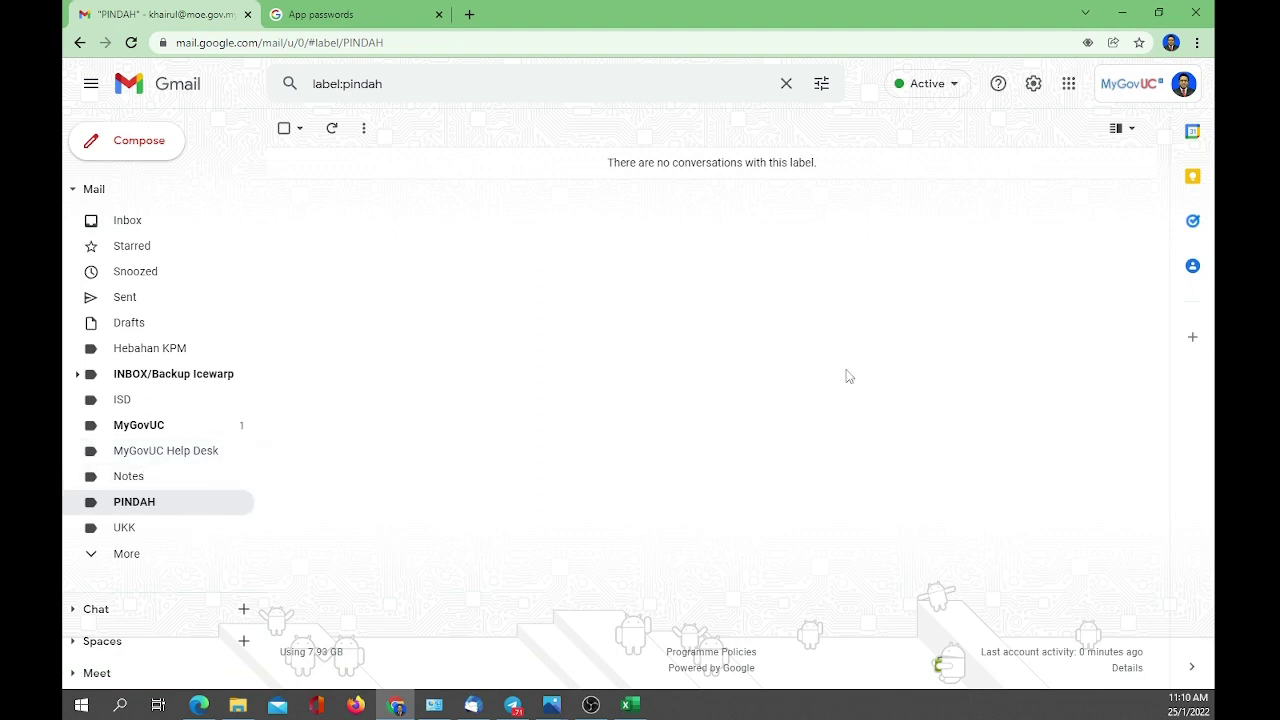
- Switch to Thunderbird and copy all messages from the old account's Inbox to the IMAP account's PINDAH folder
{"action": "left_click", "coordinate": [473, 706]}
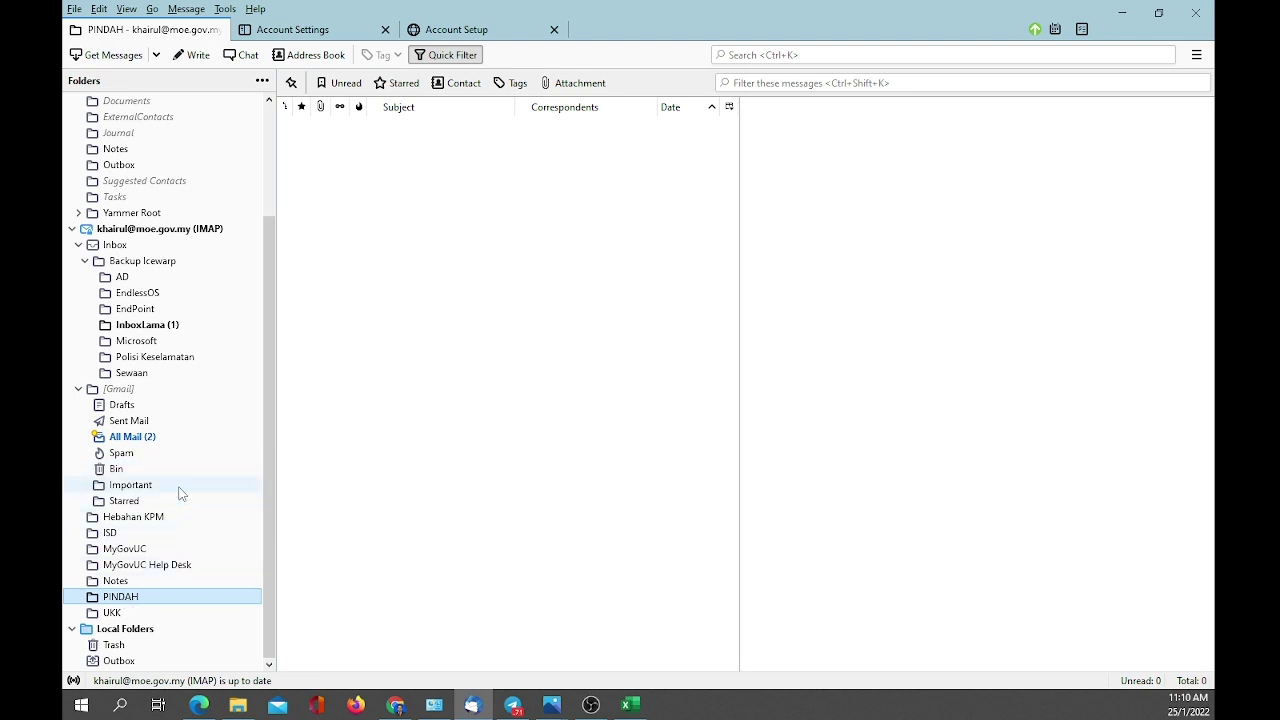
{"action": "scroll", "coordinate": [180, 492], "scroll_direction": "up", "scroll_amount": 3}
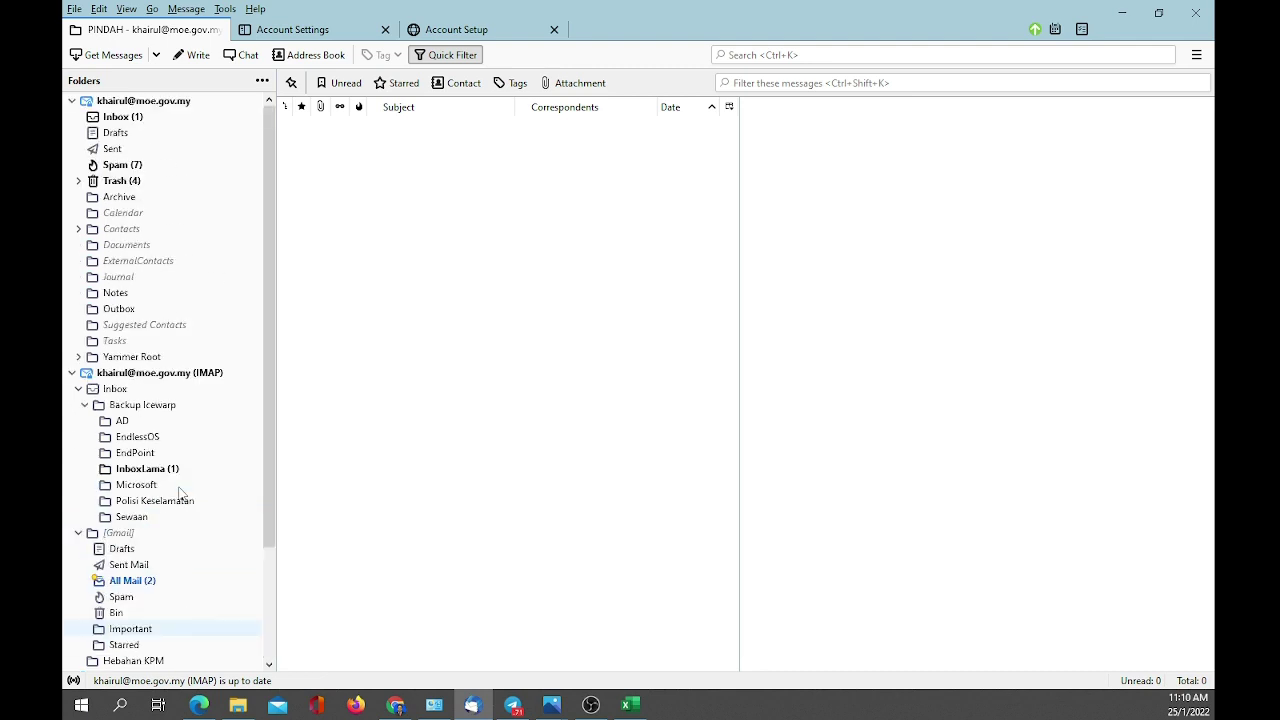
{"action": "left_click", "coordinate": [118, 118]}
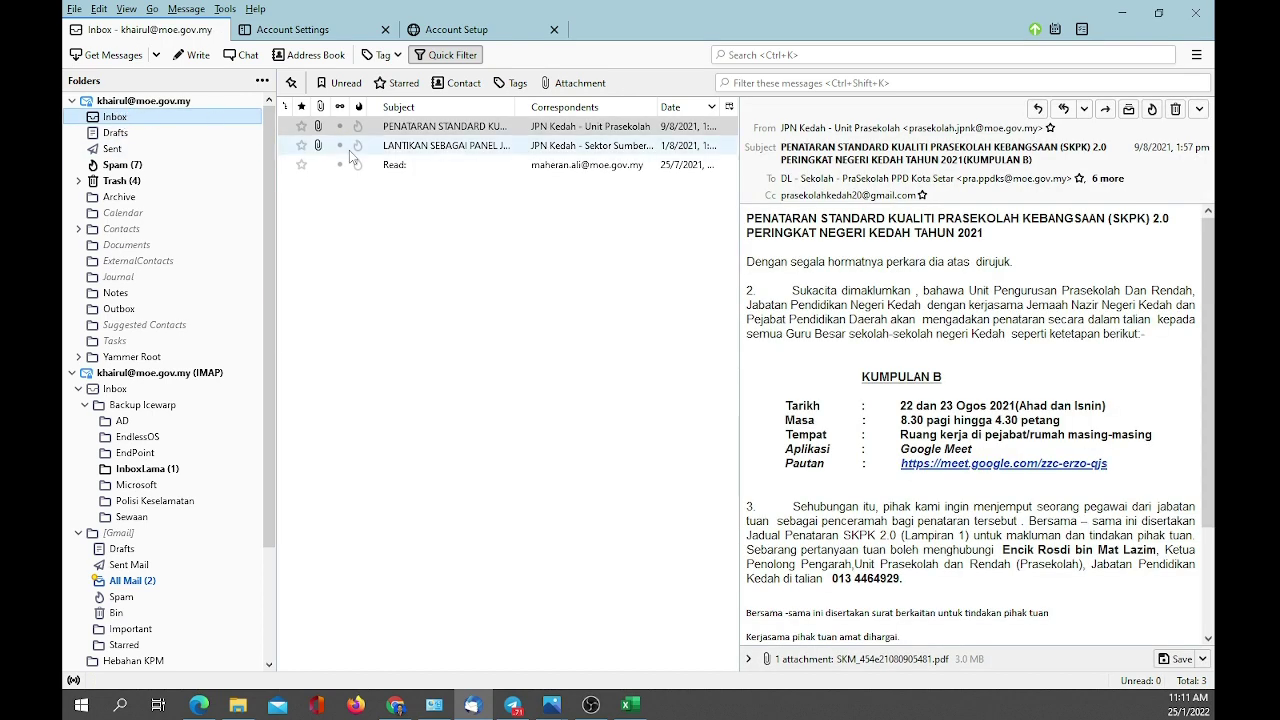
{"action": "left_click", "coordinate": [418, 130]}
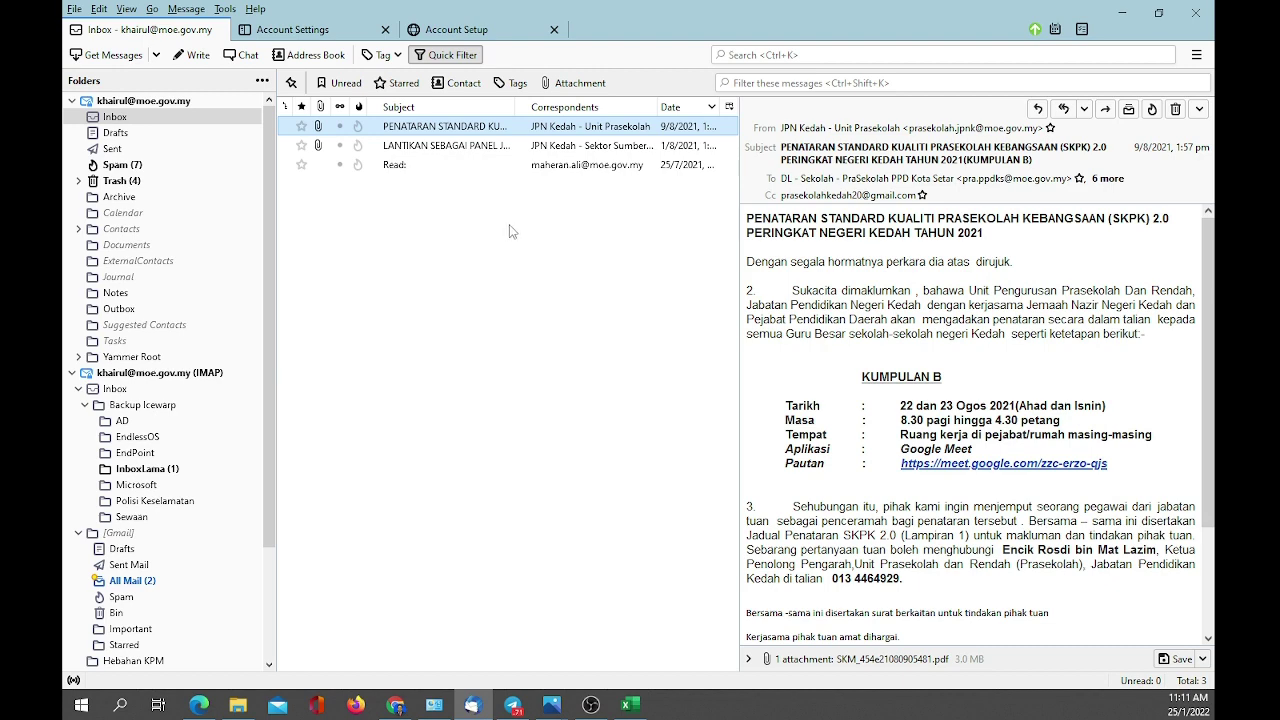
{"action": "key", "text": "ctrl+a"}
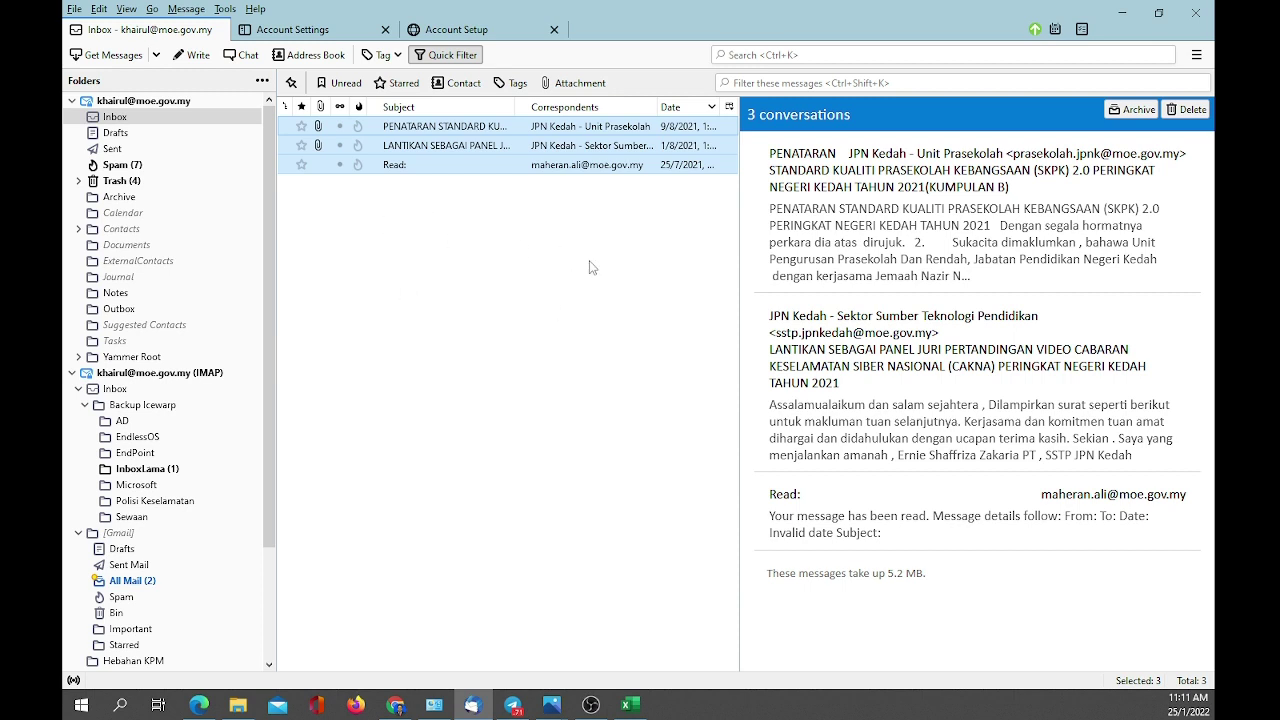
{"action": "right_click", "coordinate": [490, 129]}
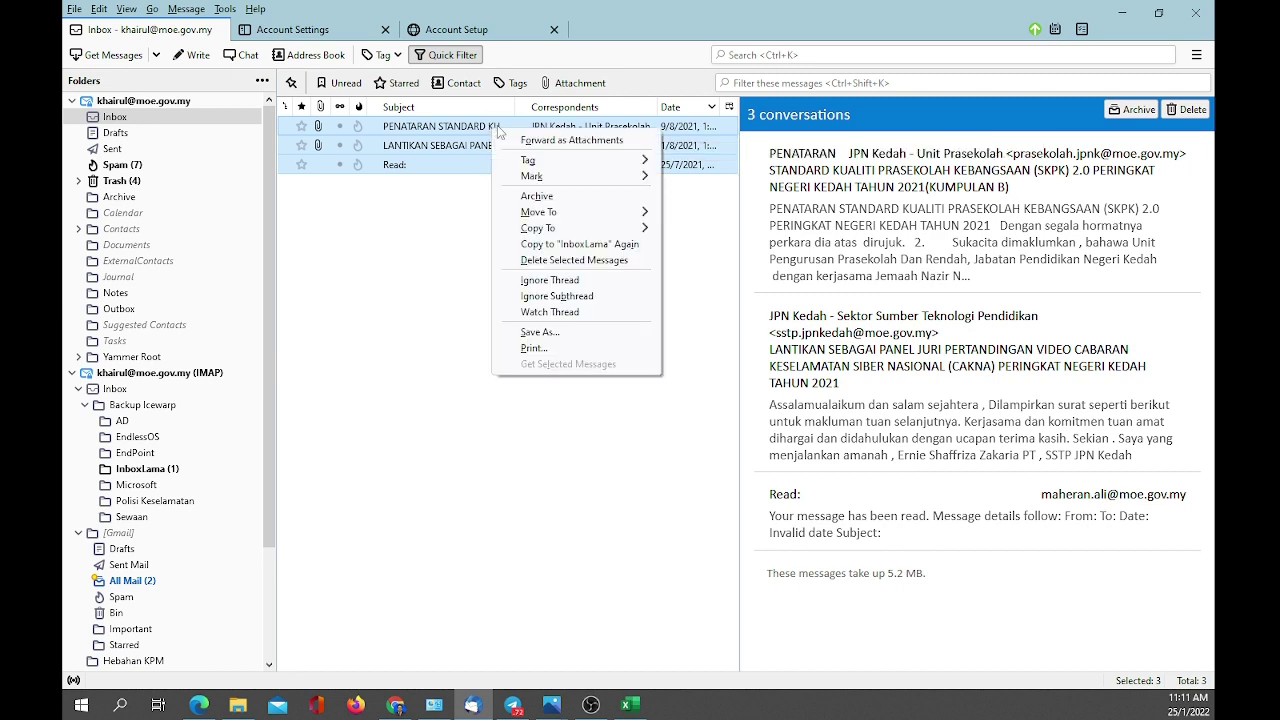
{"action": "mouse_move", "coordinate": [592, 230]}
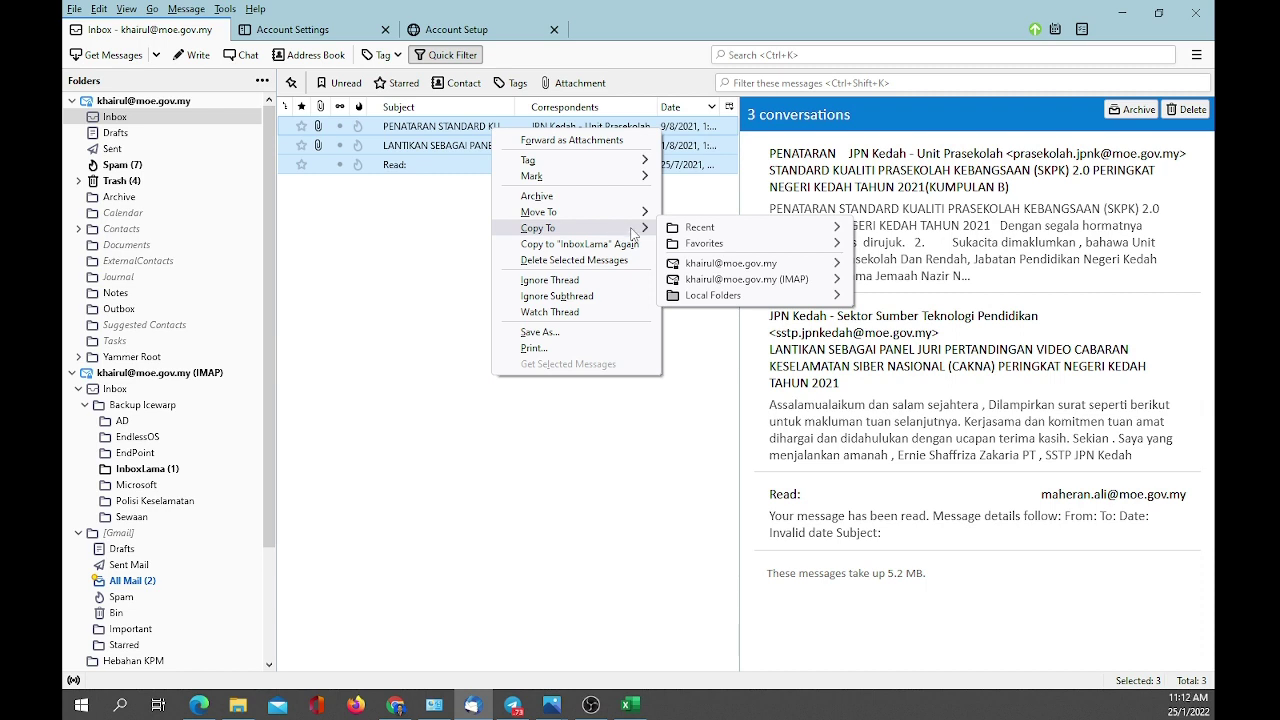
{"action": "mouse_move", "coordinate": [785, 287]}
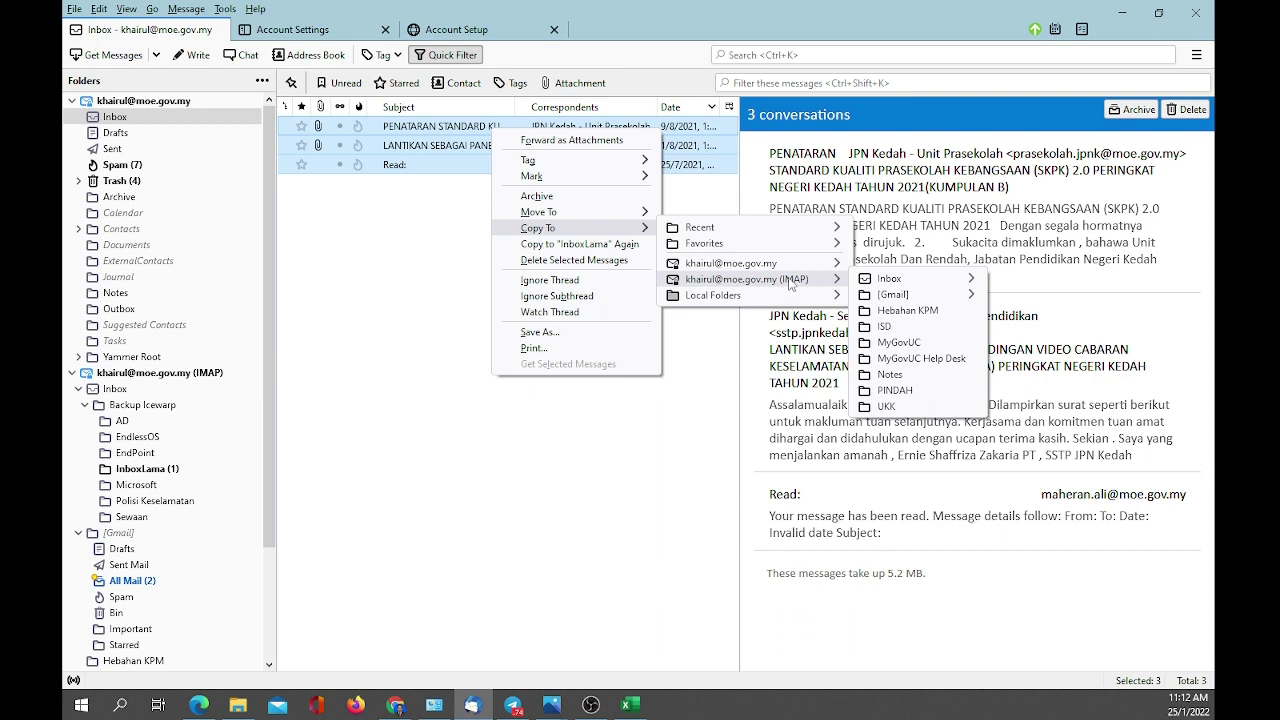
{"action": "left_click", "coordinate": [908, 391]}
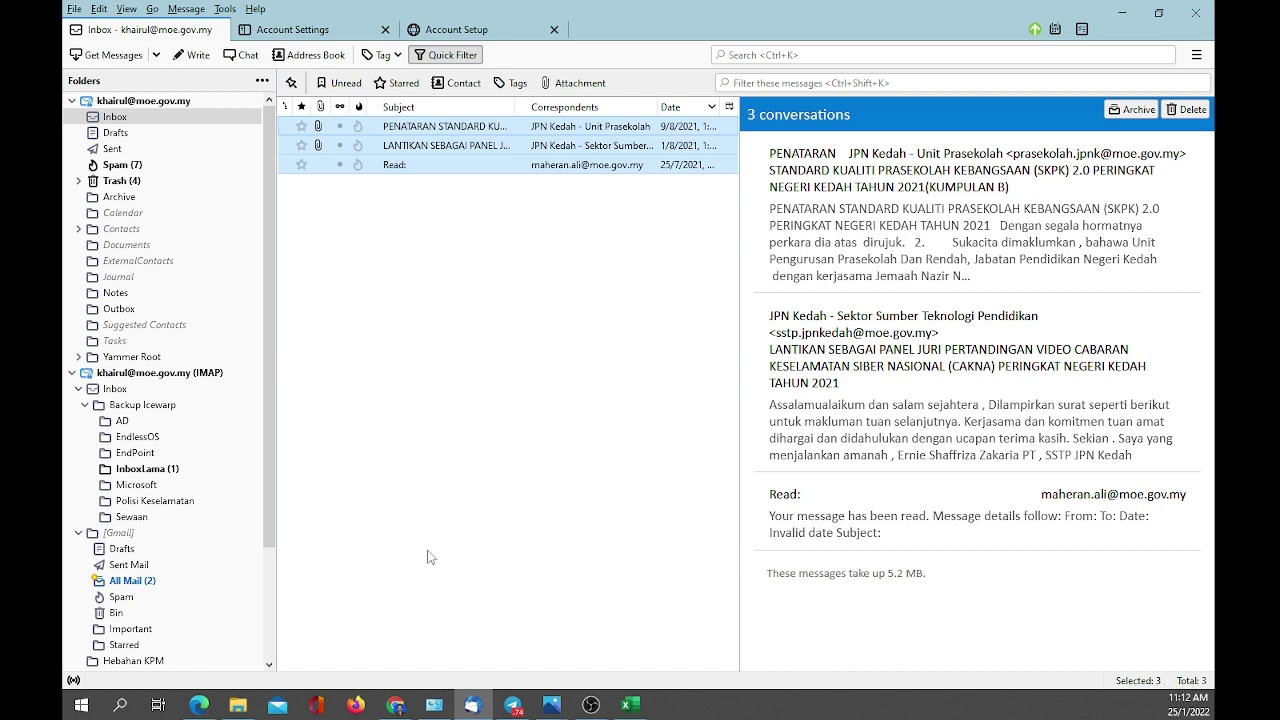
- Switch to Gmail in Chrome and reload the PINDAH label to check for the copied messages
{"action": "left_click", "coordinate": [395, 706]}
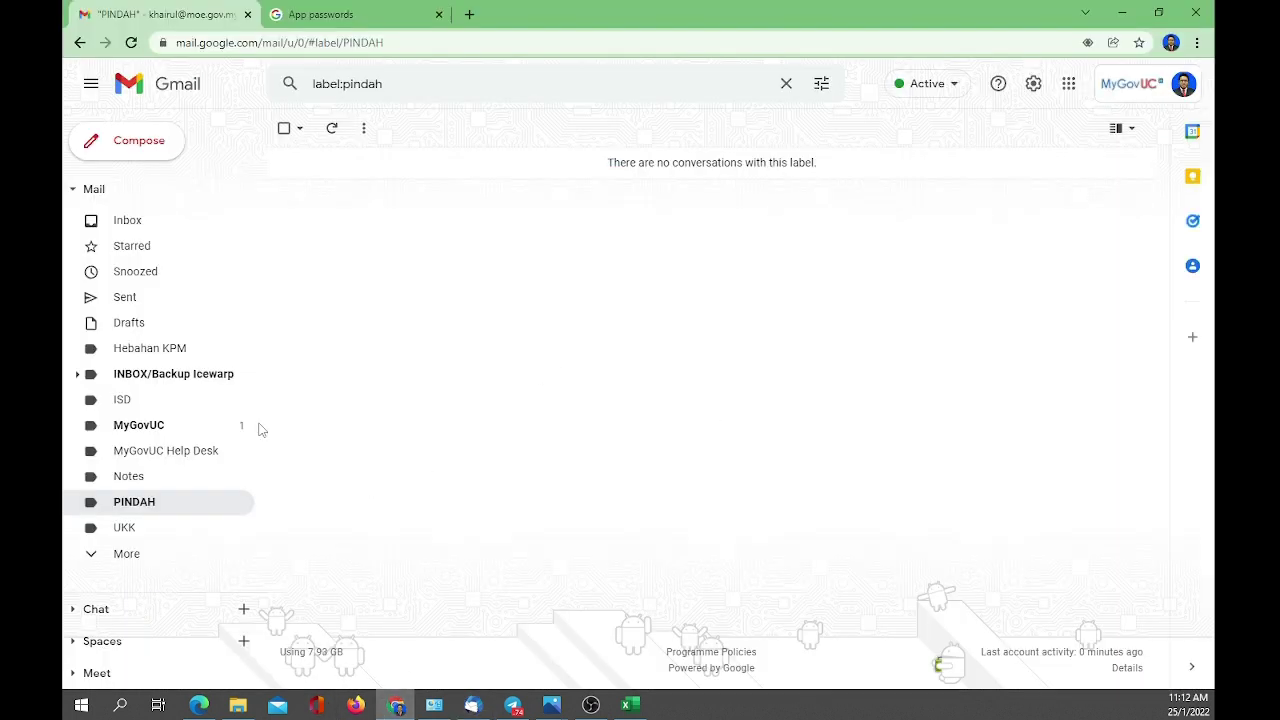
{"action": "left_click", "coordinate": [131, 42]}
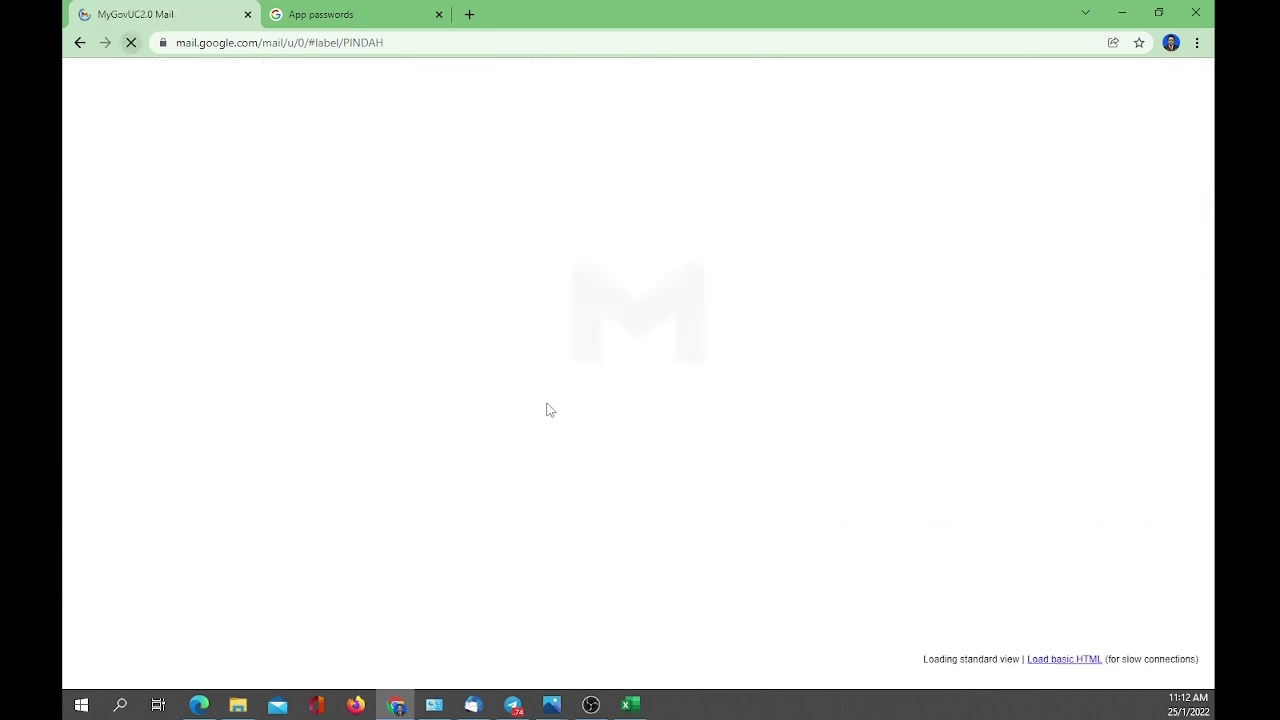